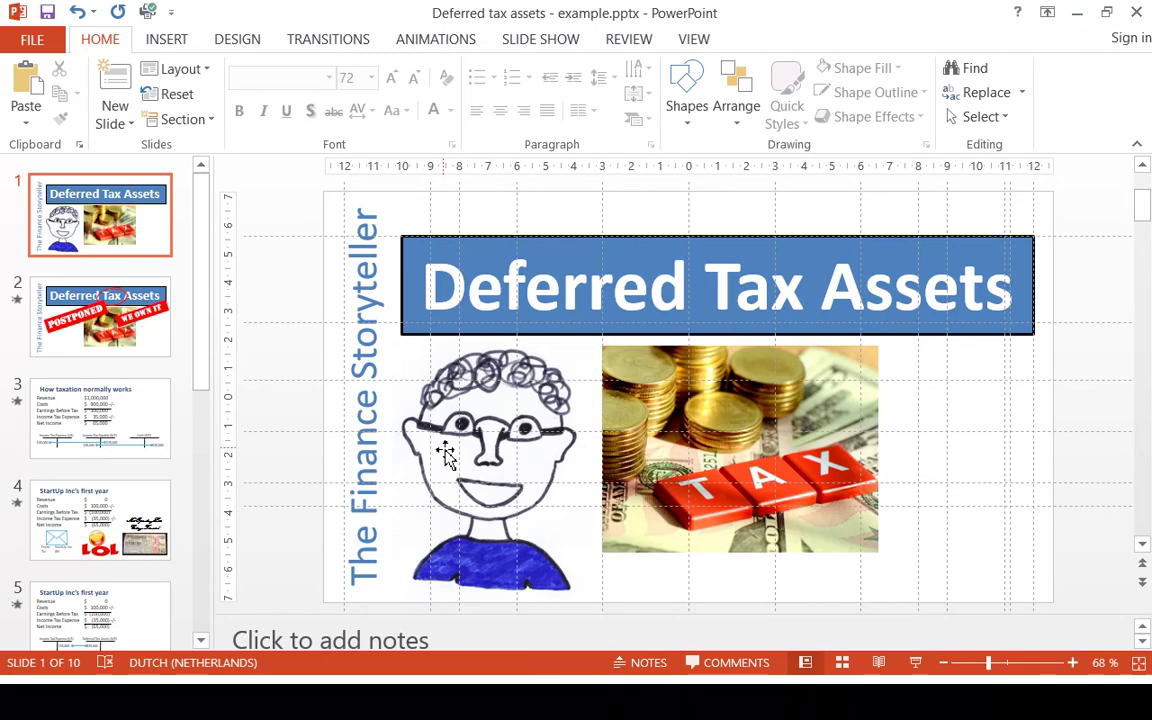
Step: Page from the title slide to slide 5, StartUp Inc's first year, and select its body text box
{"action": "key", "text": "Page_Down"}
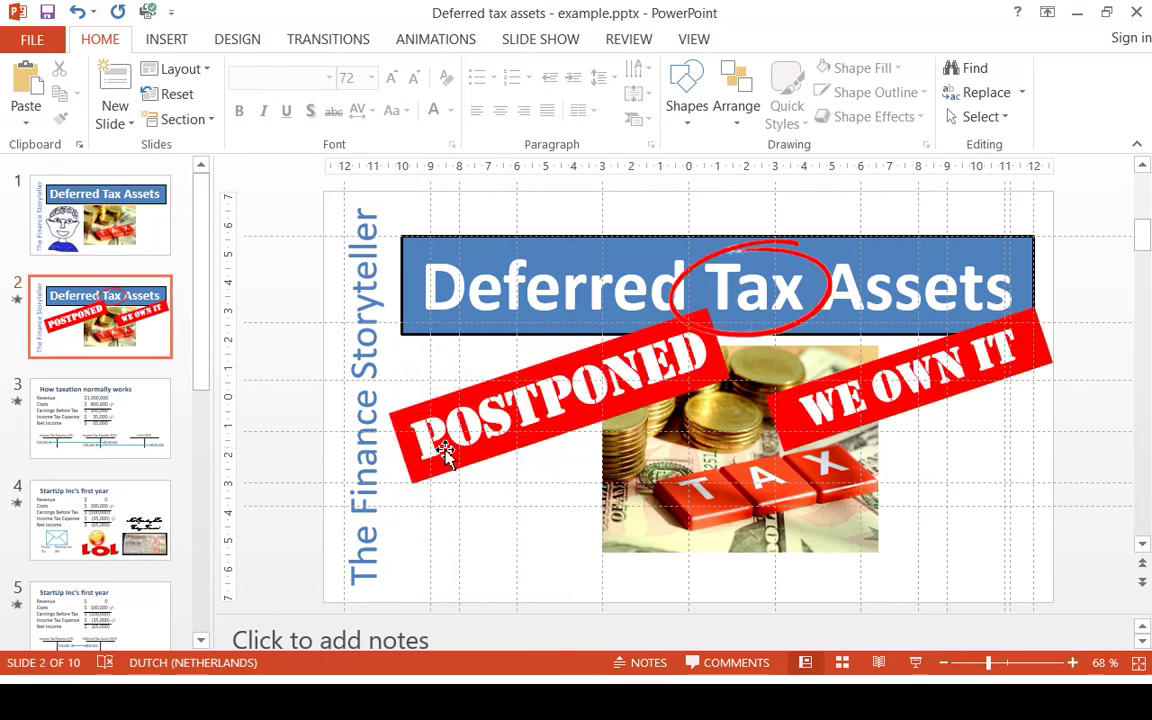
{"action": "key", "text": "Page_Down"}
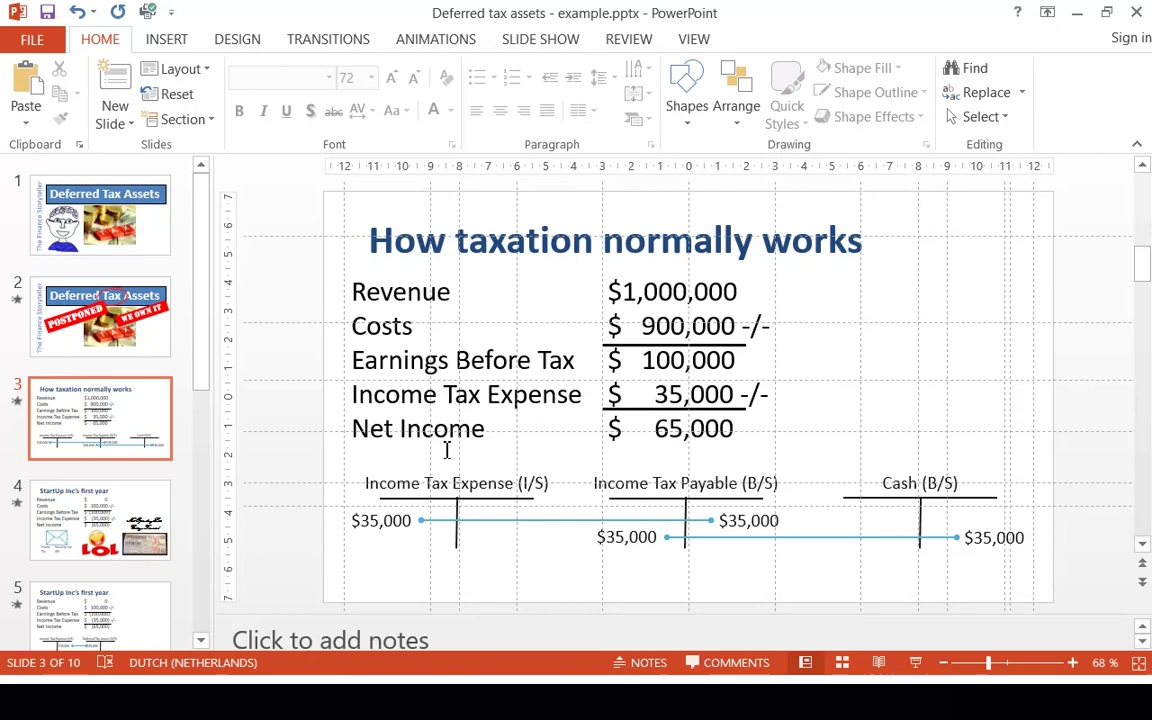
{"action": "key", "text": "Page_Down"}
{"action": "key", "text": "Page_Down"}
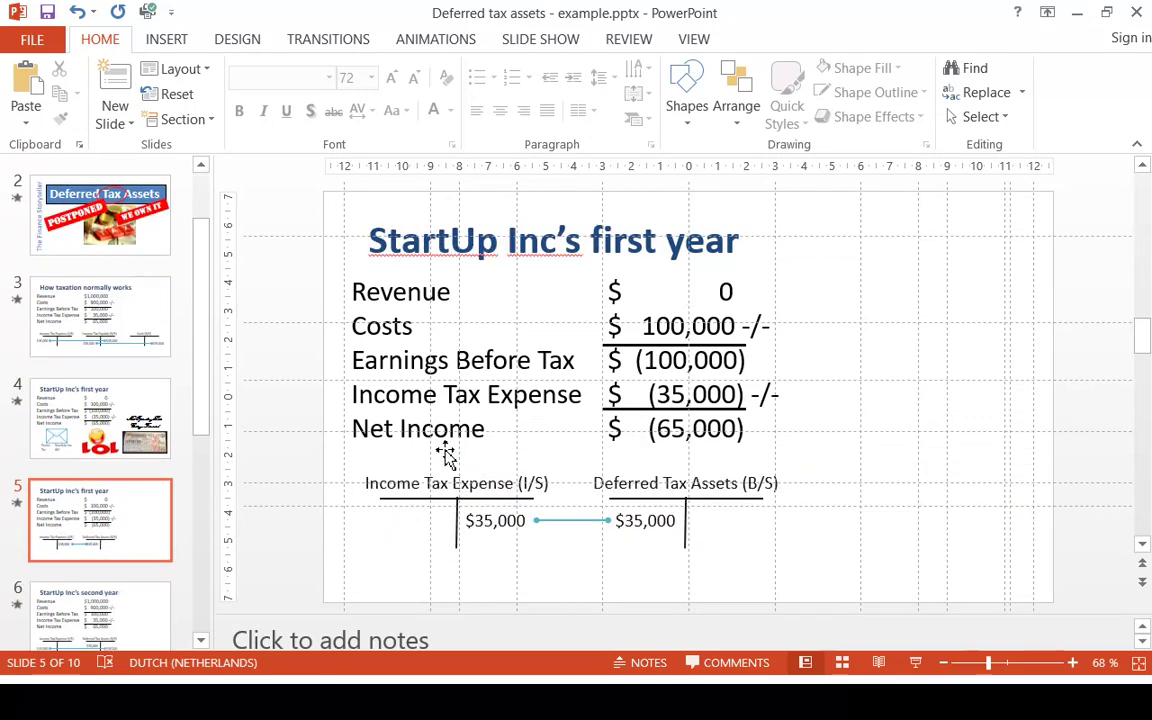
{"action": "left_click", "coordinate": [440, 392]}
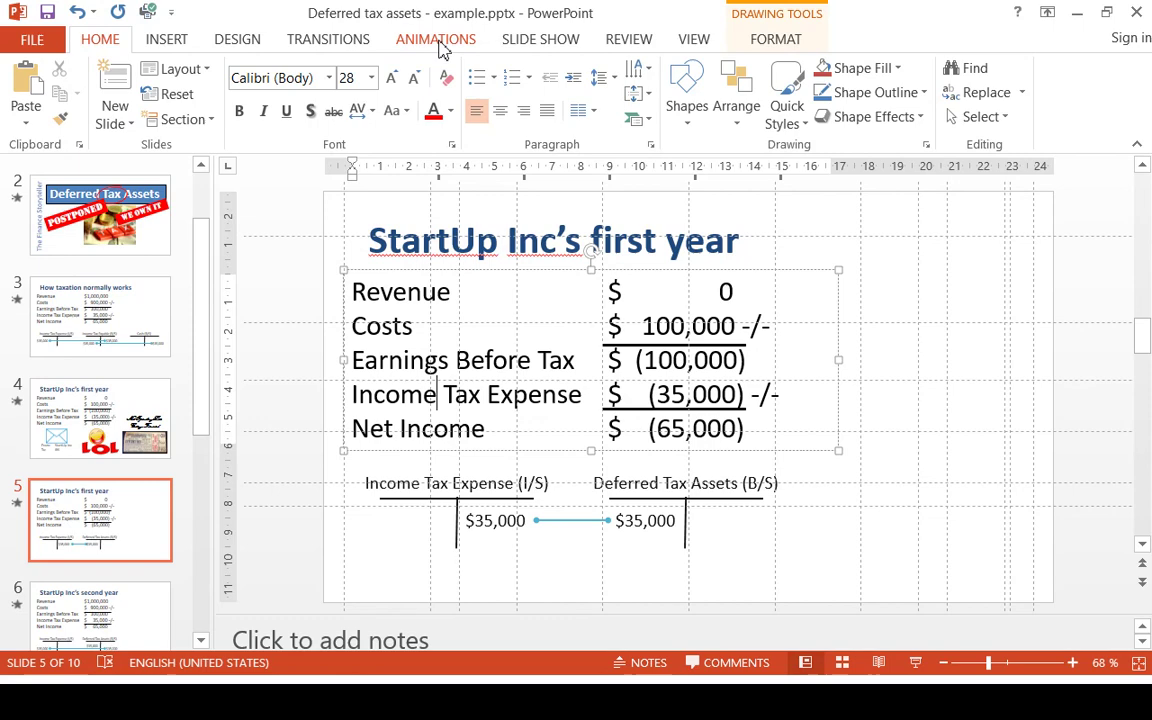
Step: Show the Animation Pane and select the title's first animation on slide 3, How taxation normally works
{"action": "left_click", "coordinate": [438, 42]}
{"action": "left_click", "coordinate": [630, 74]}
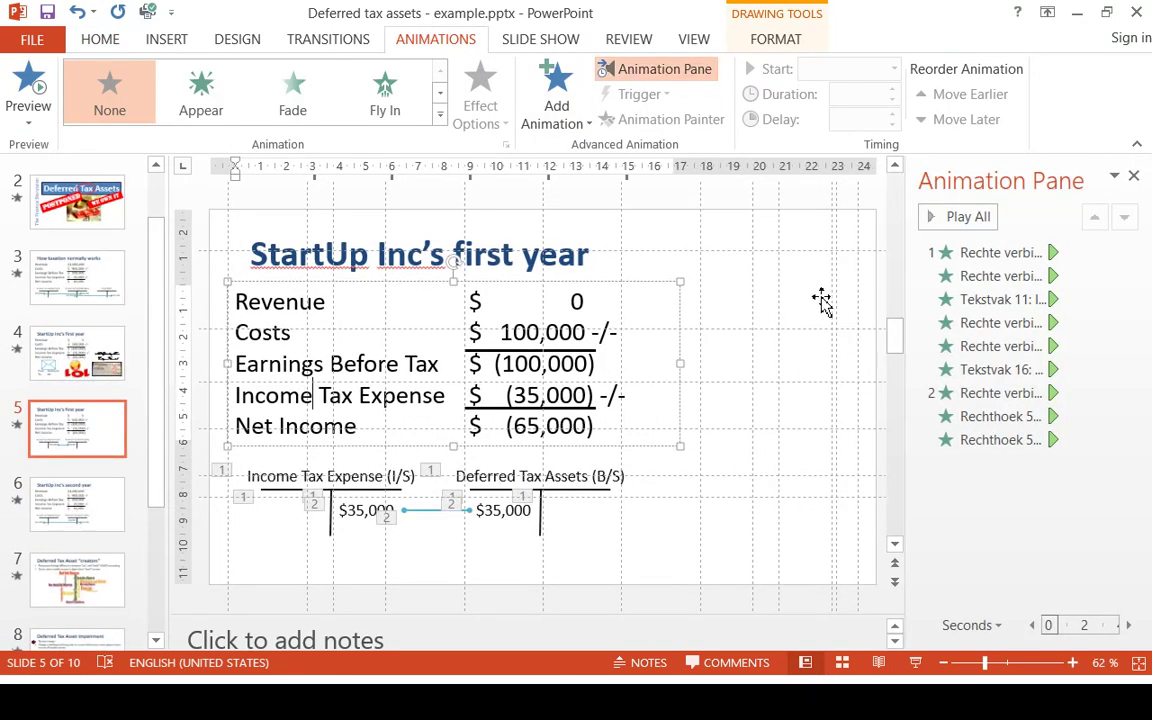
{"action": "left_click", "coordinate": [92, 275]}
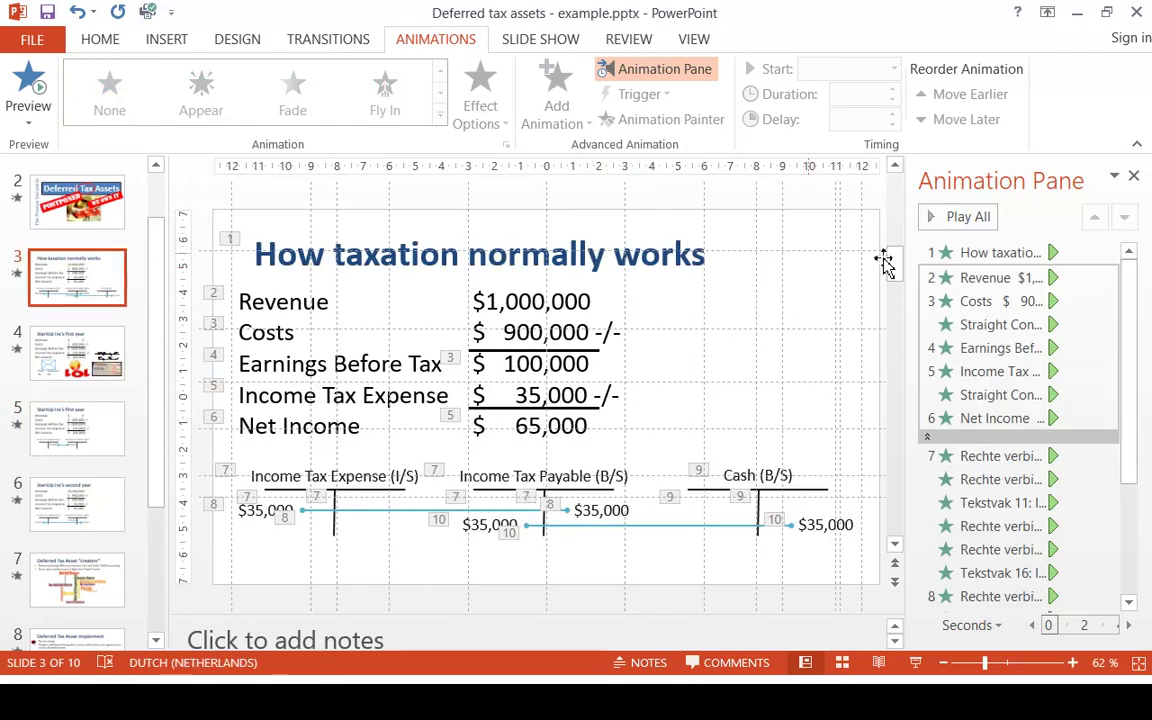
{"action": "left_click", "coordinate": [944, 254]}
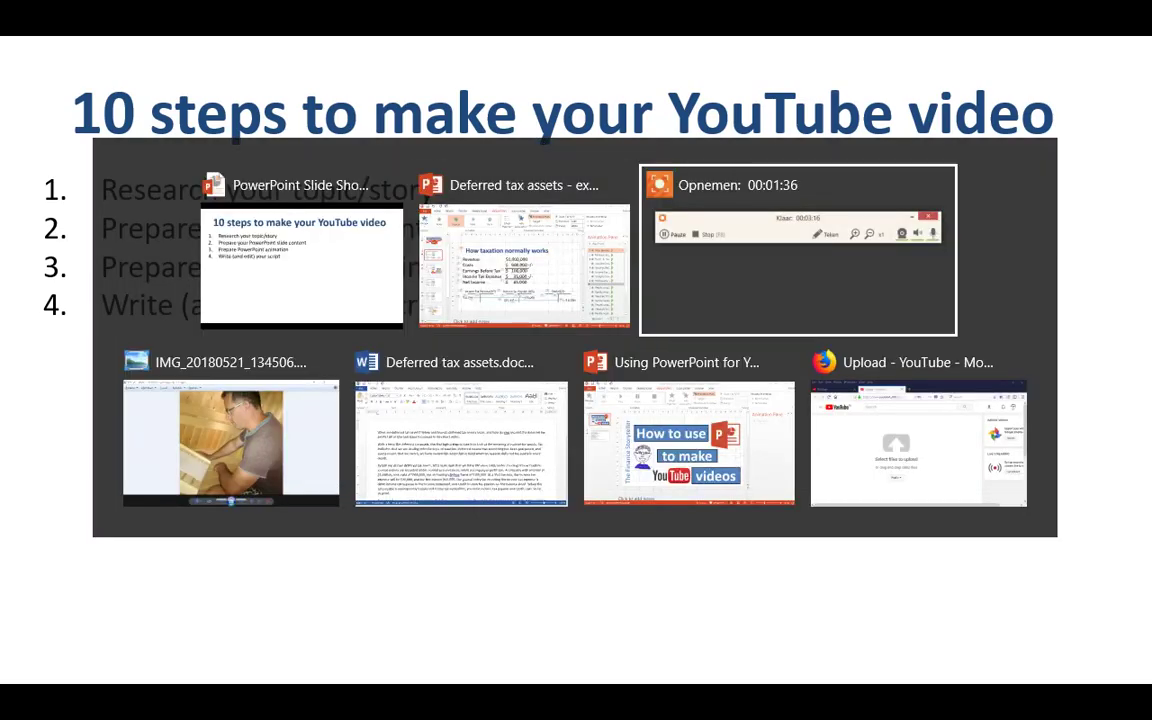
{"action": "key", "text": "alt+Tab"}
{"action": "key", "text": "alt+Tab"}
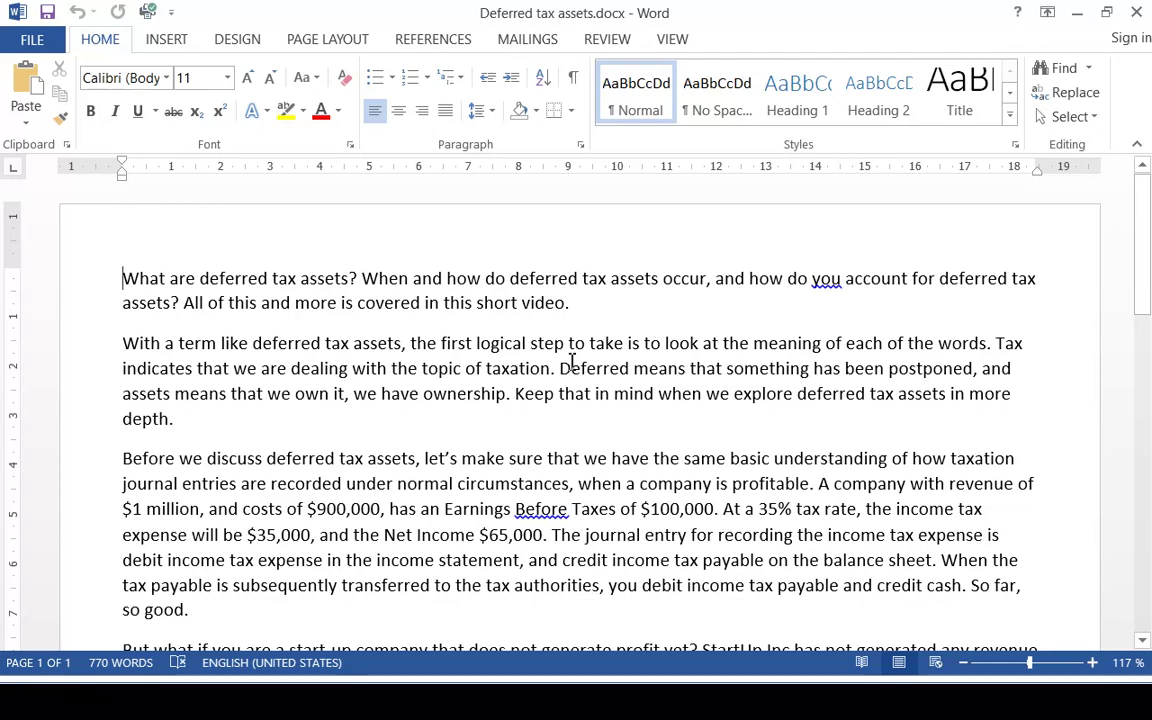
Step: Switch to Deferred tax assets.docx in Word, scroll through the script, and return to its start
{"action": "scroll", "coordinate": [572, 362], "scroll_direction": "down", "scroll_amount": 20}
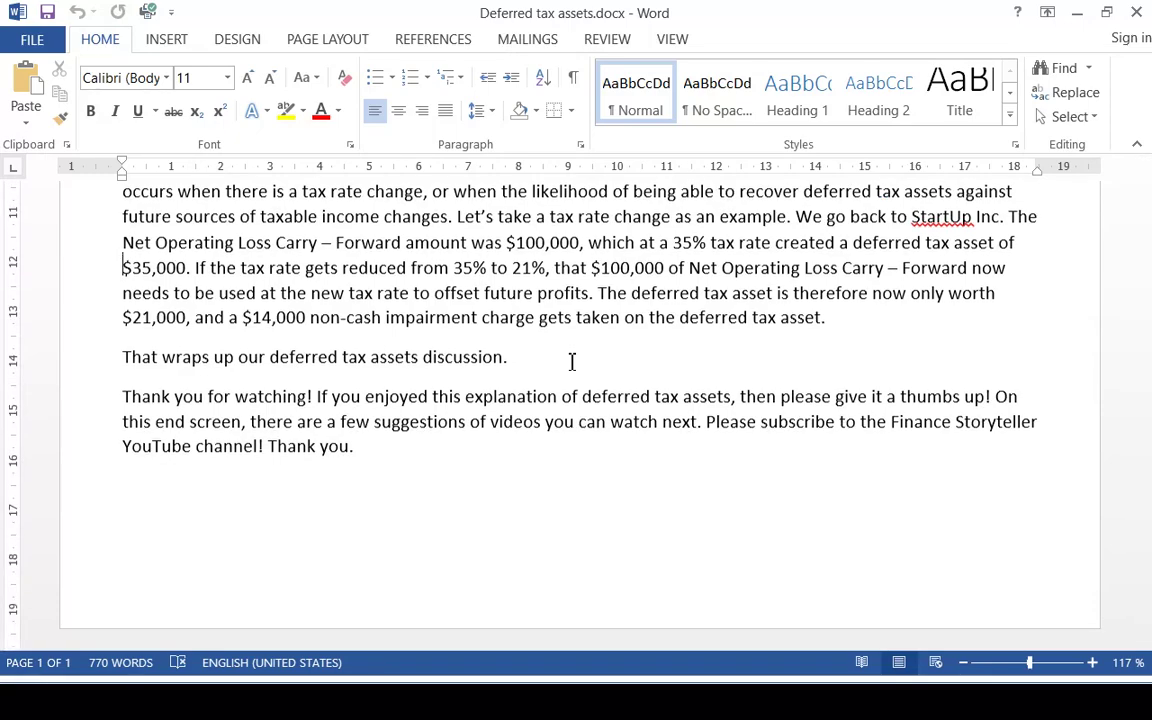
{"action": "scroll", "coordinate": [572, 361], "scroll_direction": "up", "scroll_amount": 15}
{"action": "scroll", "coordinate": [572, 361], "scroll_direction": "up", "scroll_amount": 3}
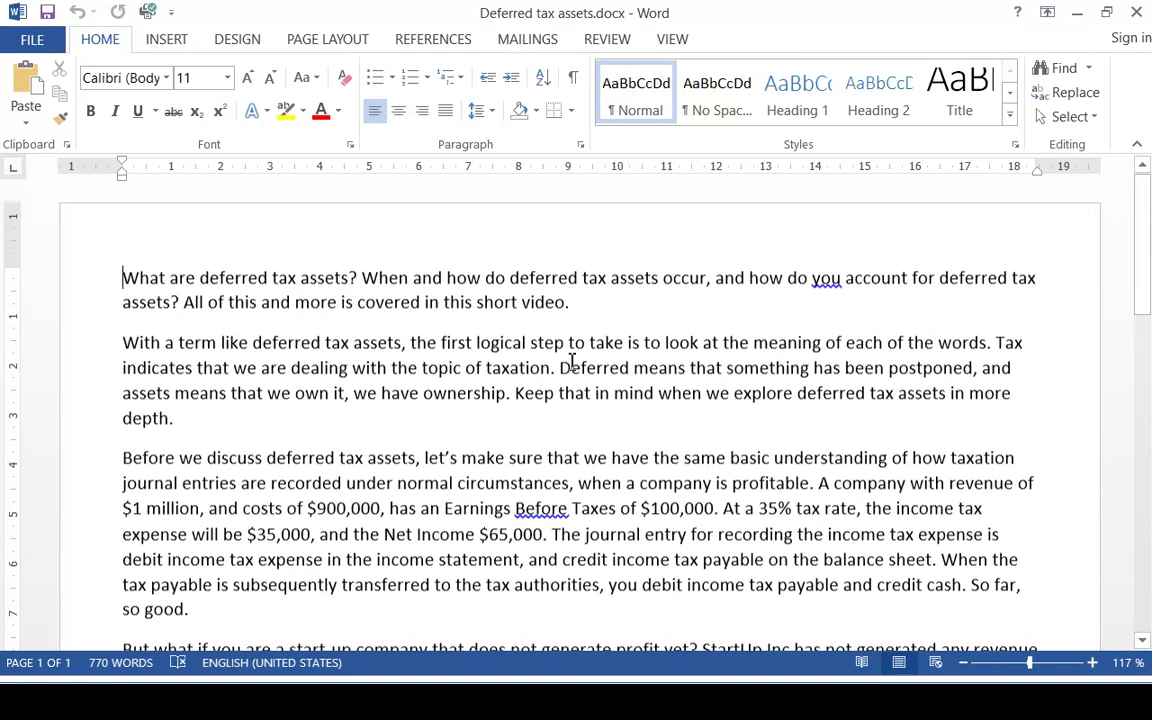
{"action": "key", "text": "ctrl+Home"}
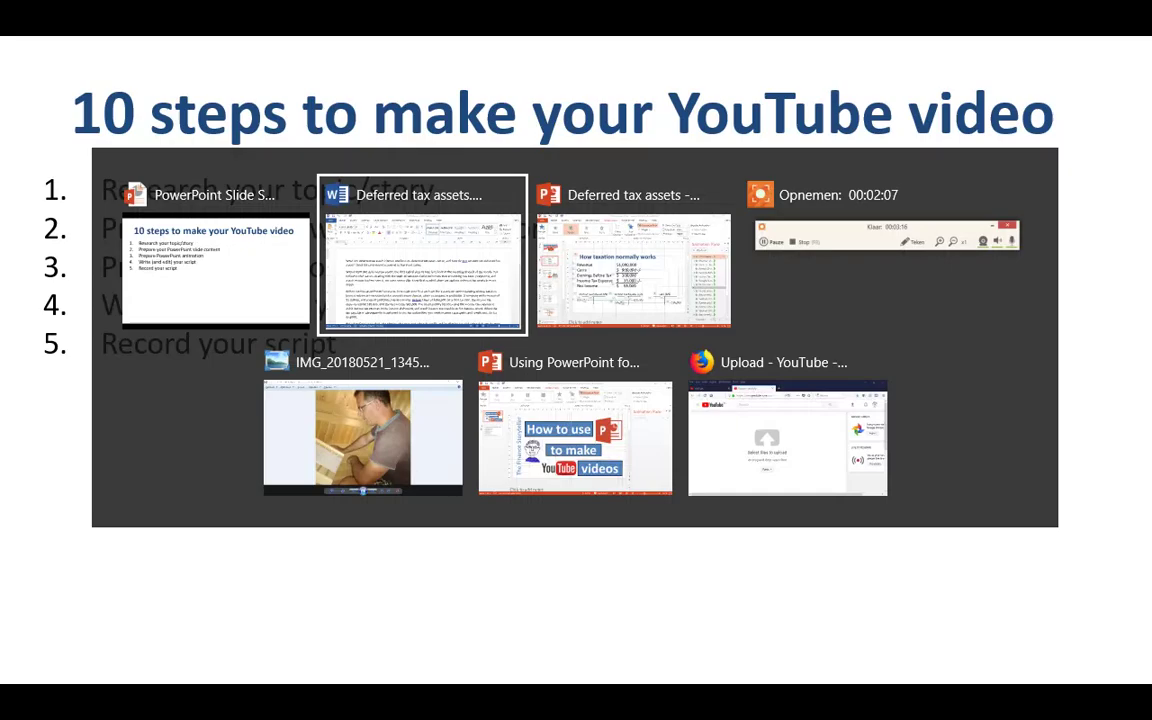
Step: Pass through the photo viewer and return to the Deferred tax assets deck in PowerPoint
{"action": "key", "text": "Tab"}
{"action": "key", "text": "Tab"}
{"action": "key", "text": "Tab"}
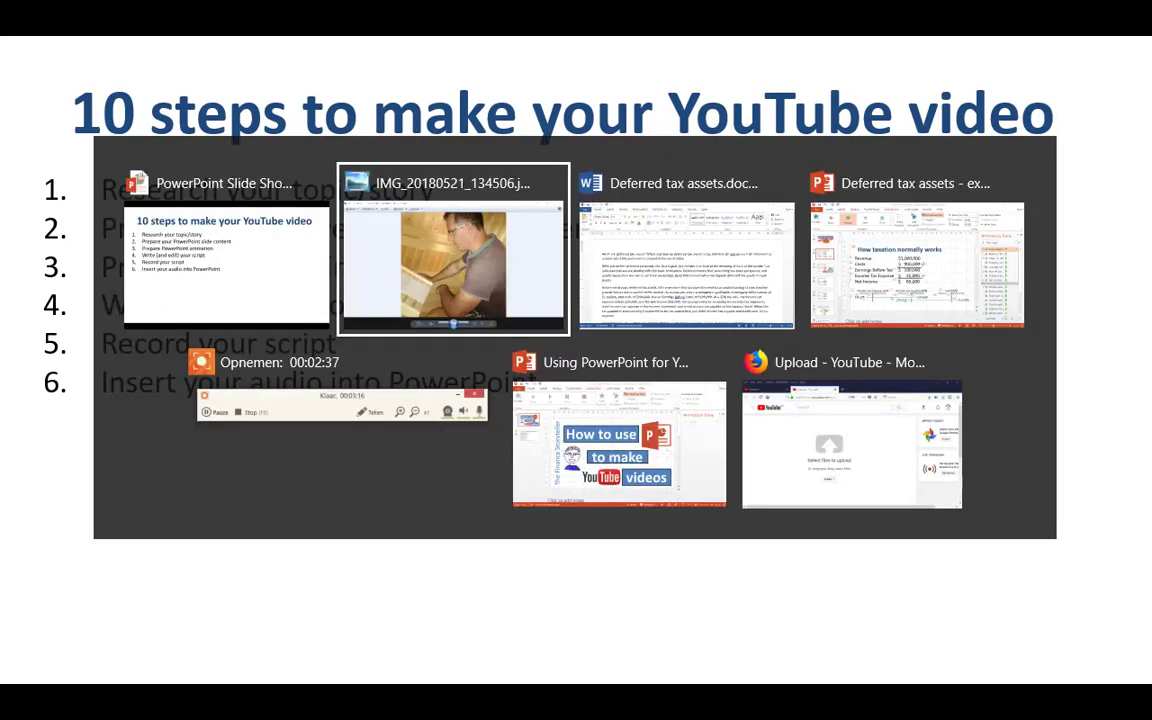
{"action": "key", "text": "alt+Tab"}
{"action": "key", "text": "alt+Tab"}
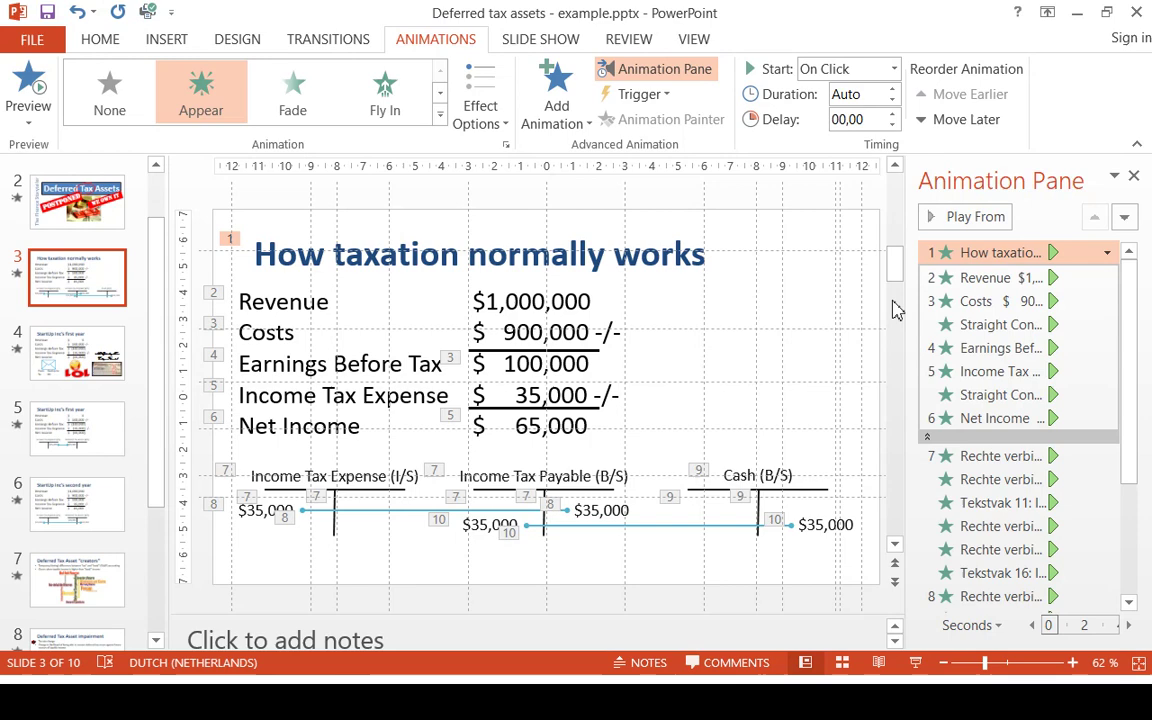
Step: Insert DTA.m4a from the PC onto the title slide at 50% zoom and drag its icon lower-right
{"action": "scroll", "coordinate": [897, 311], "scroll_direction": "up", "scroll_amount": 2}
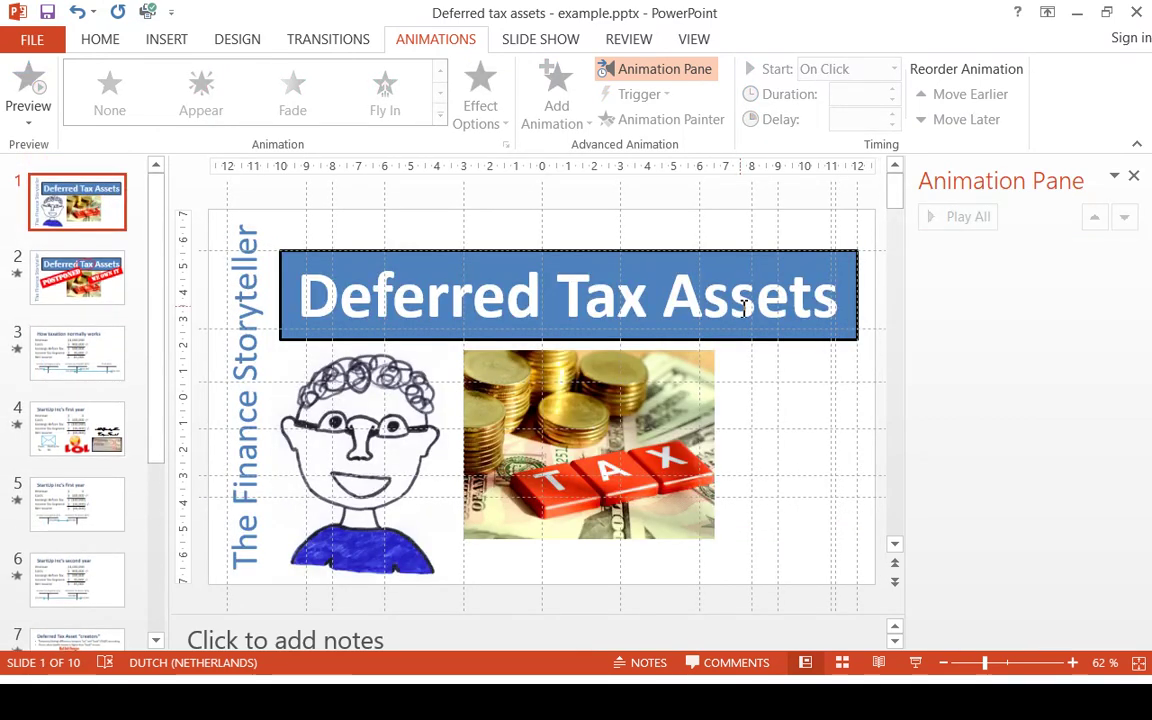
{"action": "left_click", "coordinate": [943, 663]}
{"action": "left_click", "coordinate": [943, 663]}
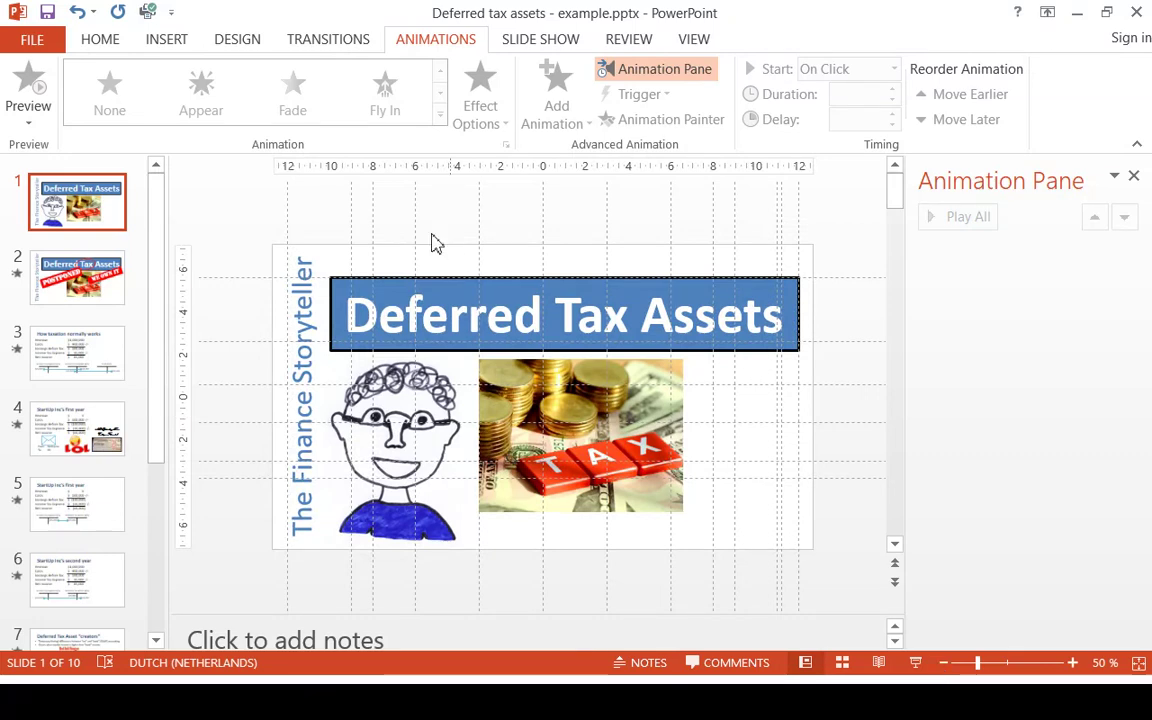
{"action": "left_click", "coordinate": [165, 42]}
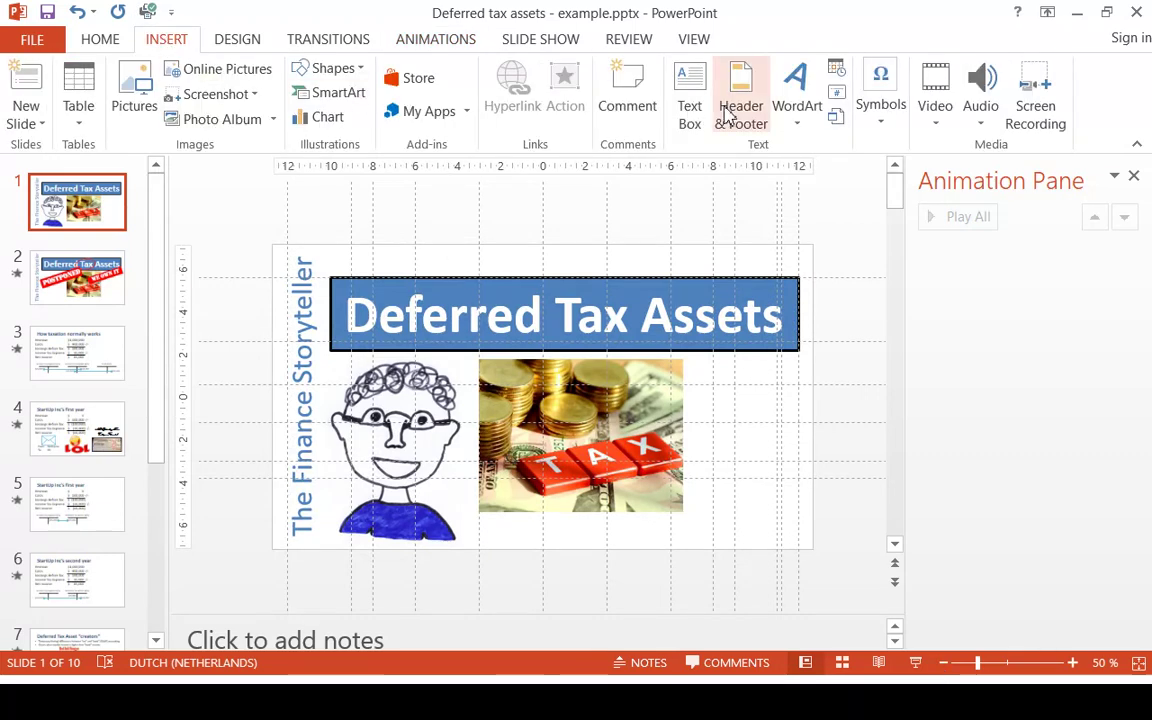
{"action": "left_click", "coordinate": [986, 120]}
{"action": "left_click", "coordinate": [1040, 148]}
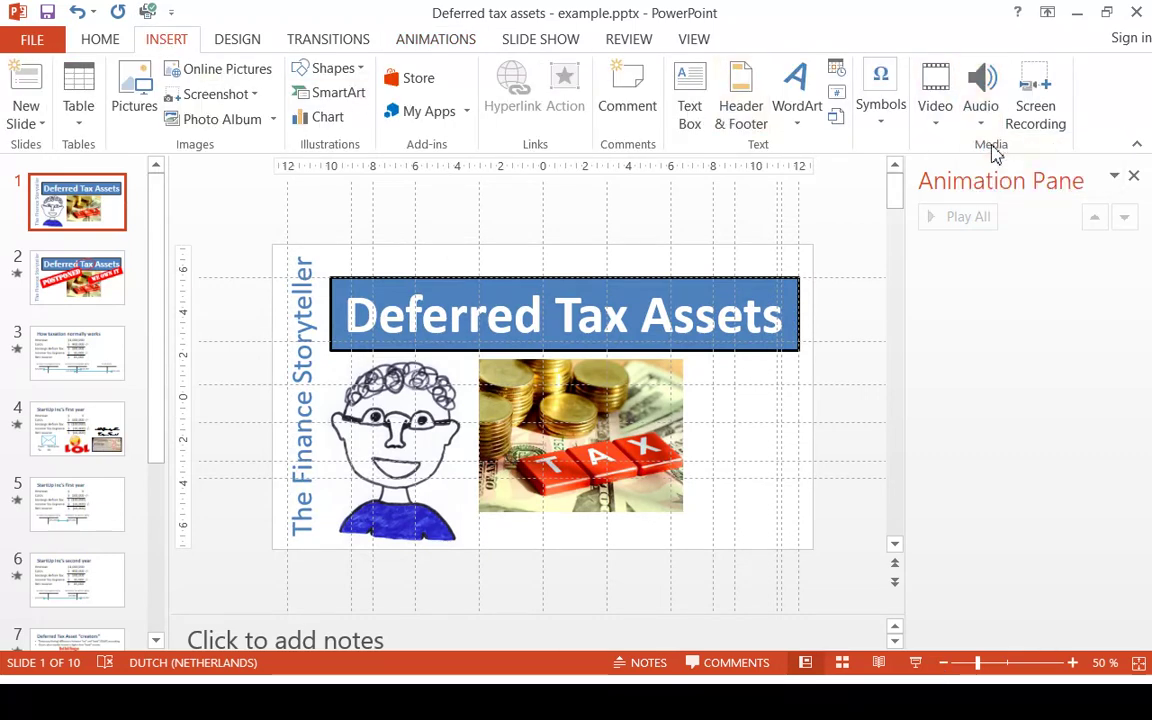
{"action": "left_click_drag", "start_coordinate": [706, 158], "coordinate": [706, 225]}
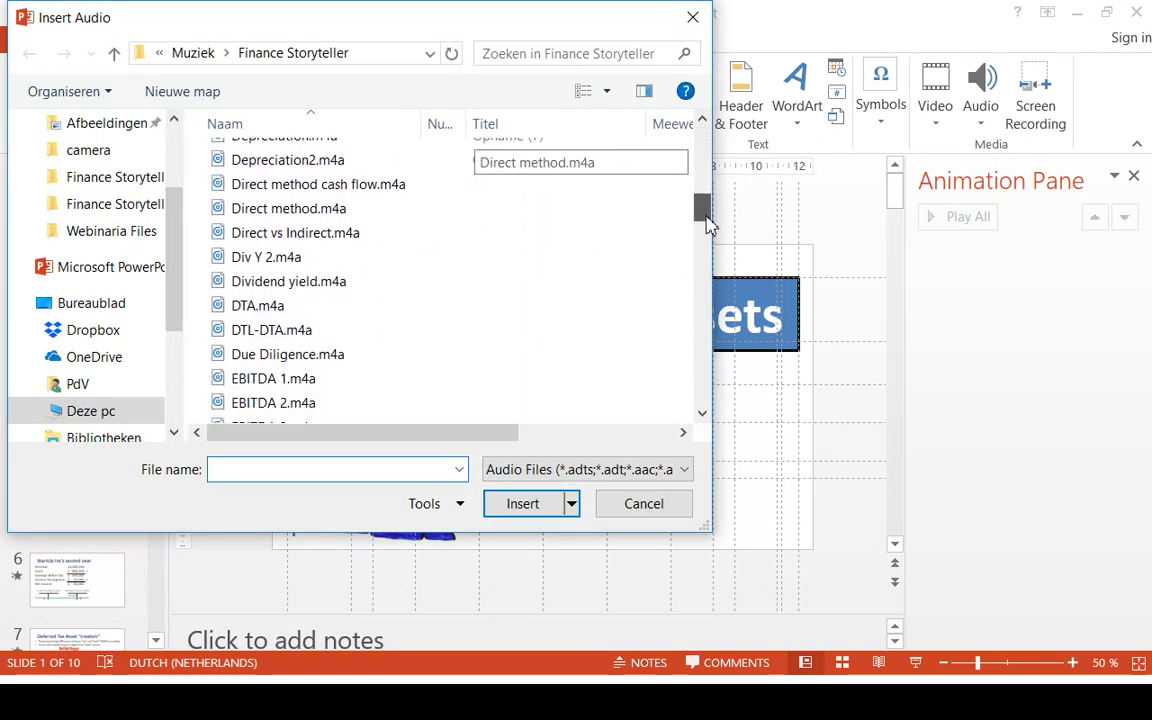
{"action": "left_click", "coordinate": [345, 307]}
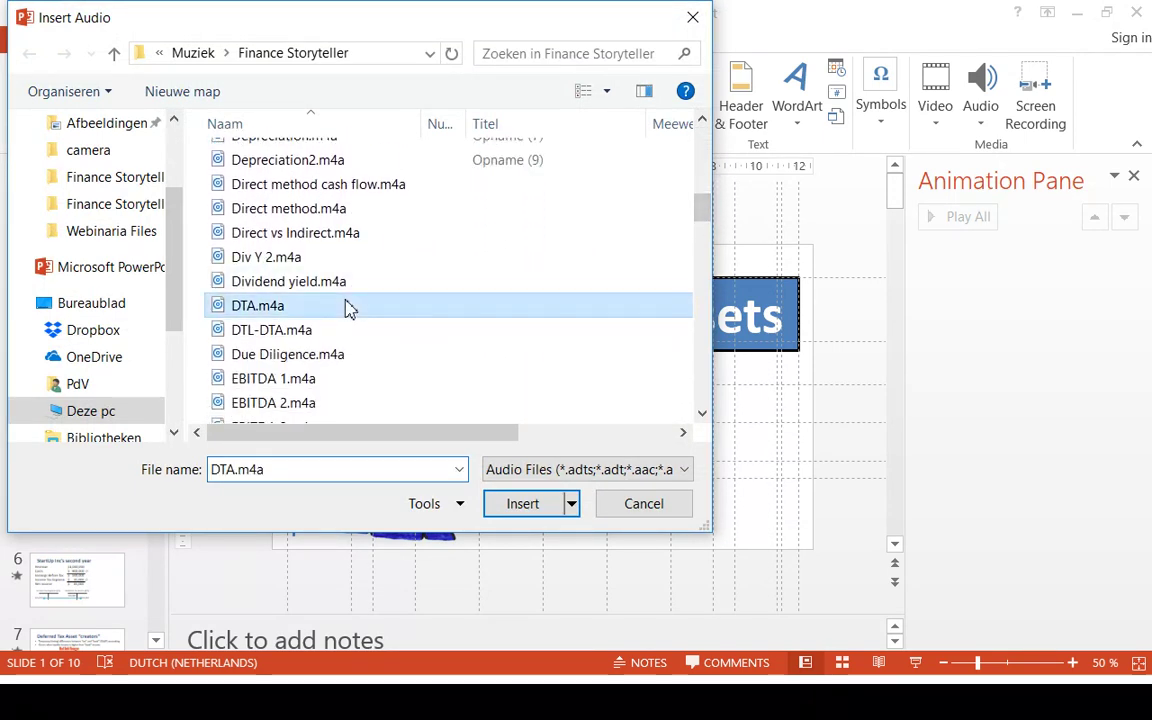
{"action": "left_click", "coordinate": [533, 503]}
{"action": "left_click_drag", "start_coordinate": [535, 402], "coordinate": [835, 543]}
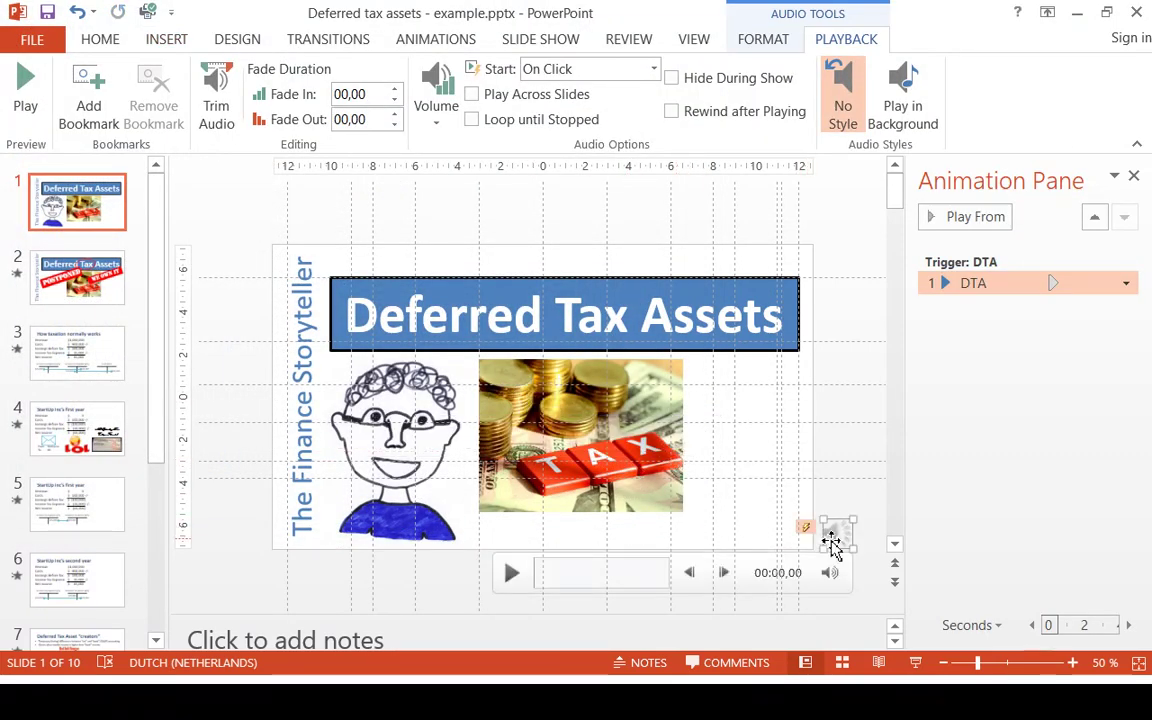
{"action": "mouse_move", "coordinate": [838, 578]}
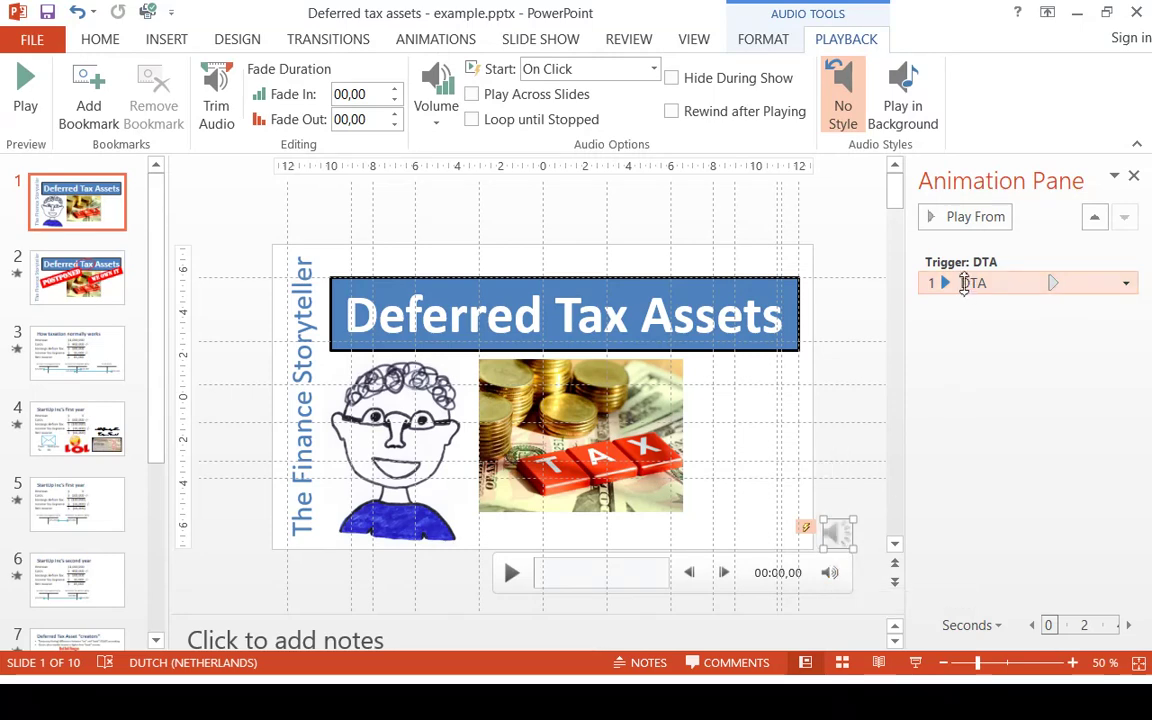
Step: Set the DTA audio to stop after 20 slides and play as part of the click sequence
{"action": "double_click", "coordinate": [963, 283]}
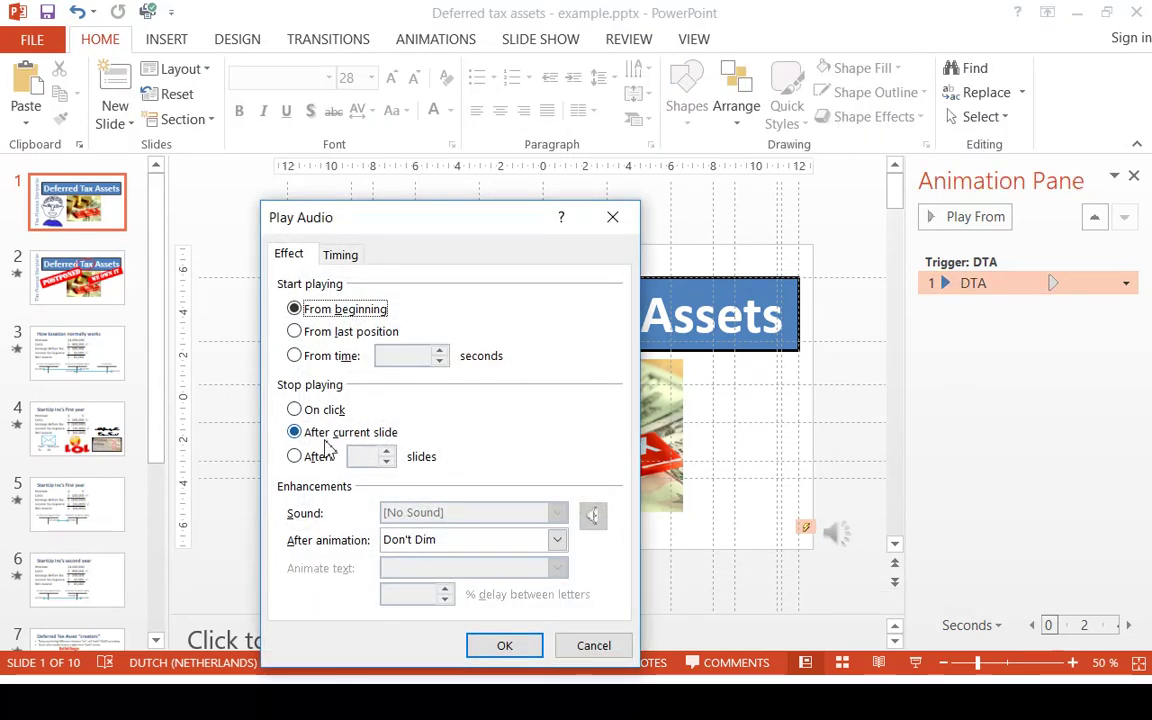
{"action": "left_click", "coordinate": [301, 462]}
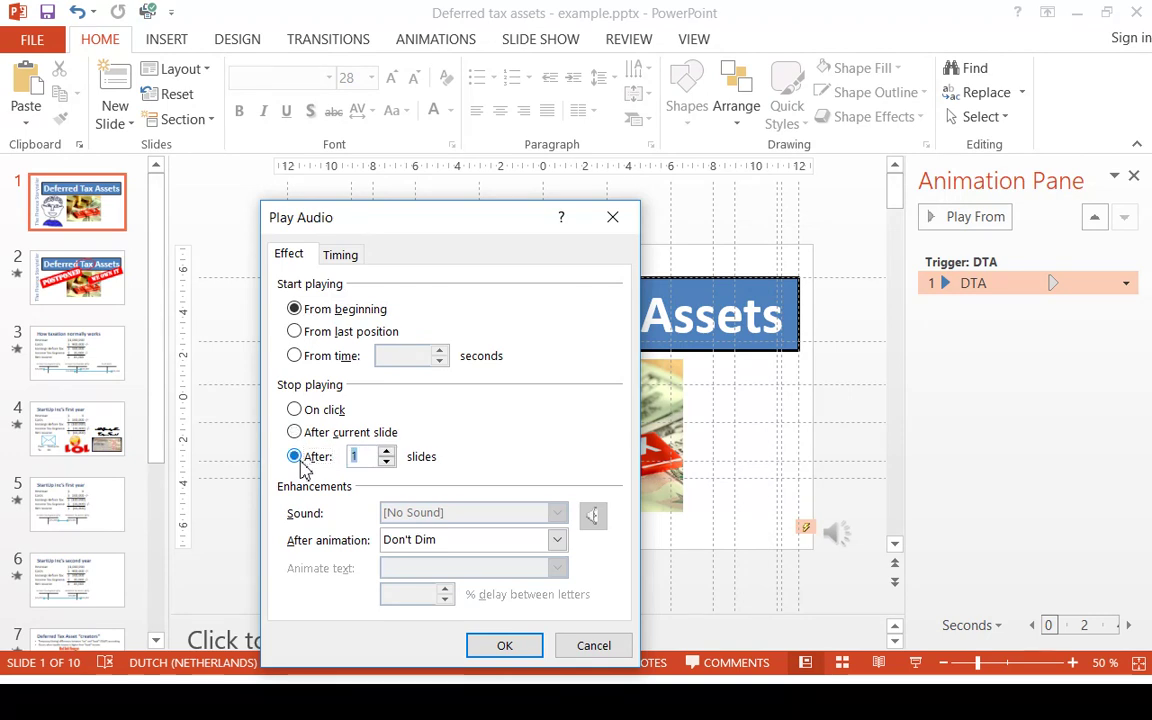
{"action": "type", "text": "20"}
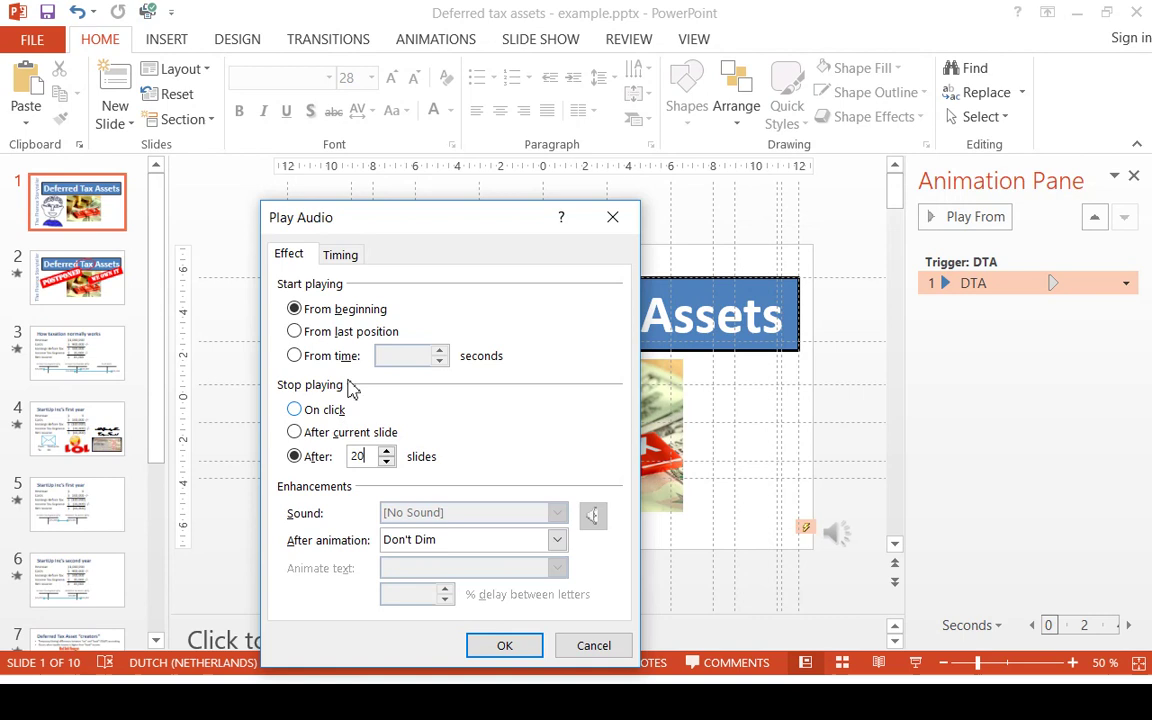
{"action": "left_click", "coordinate": [345, 258]}
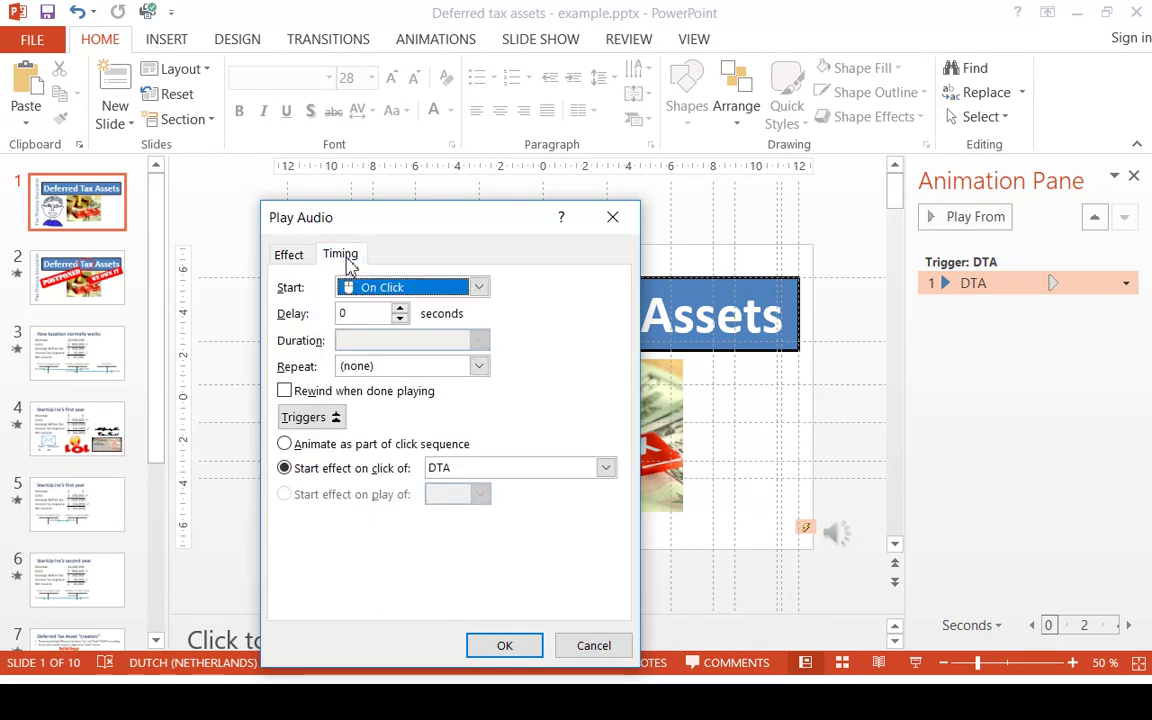
{"action": "left_click", "coordinate": [332, 450]}
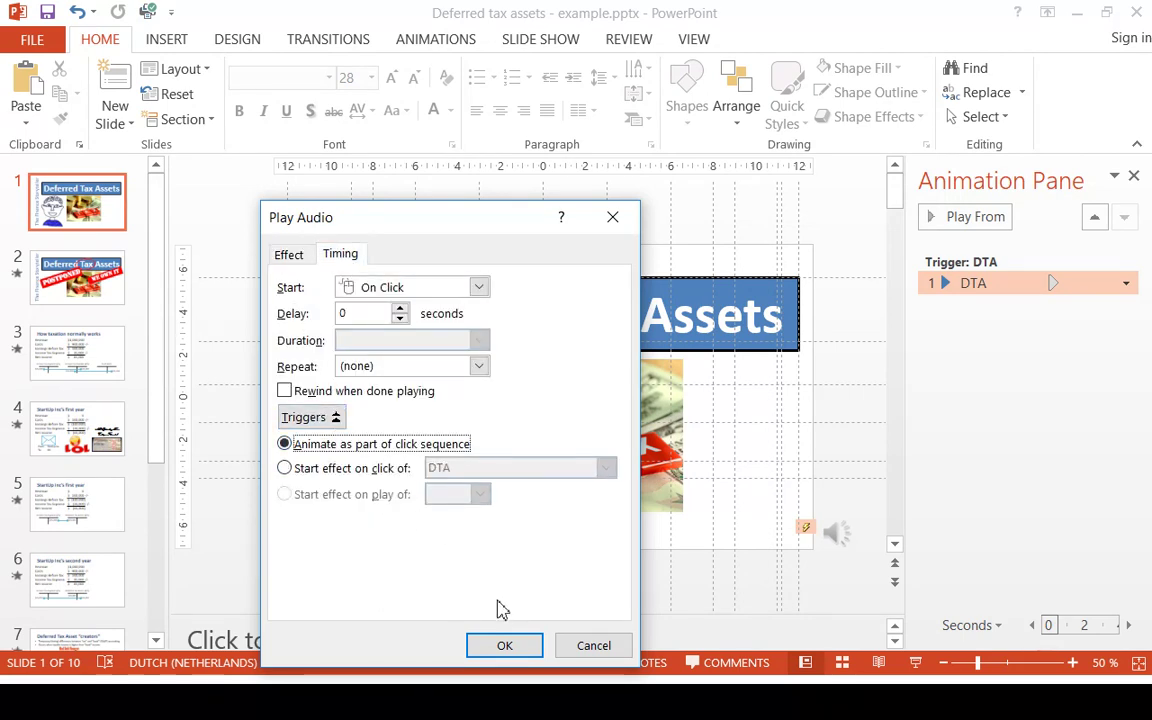
{"action": "left_click", "coordinate": [519, 647]}
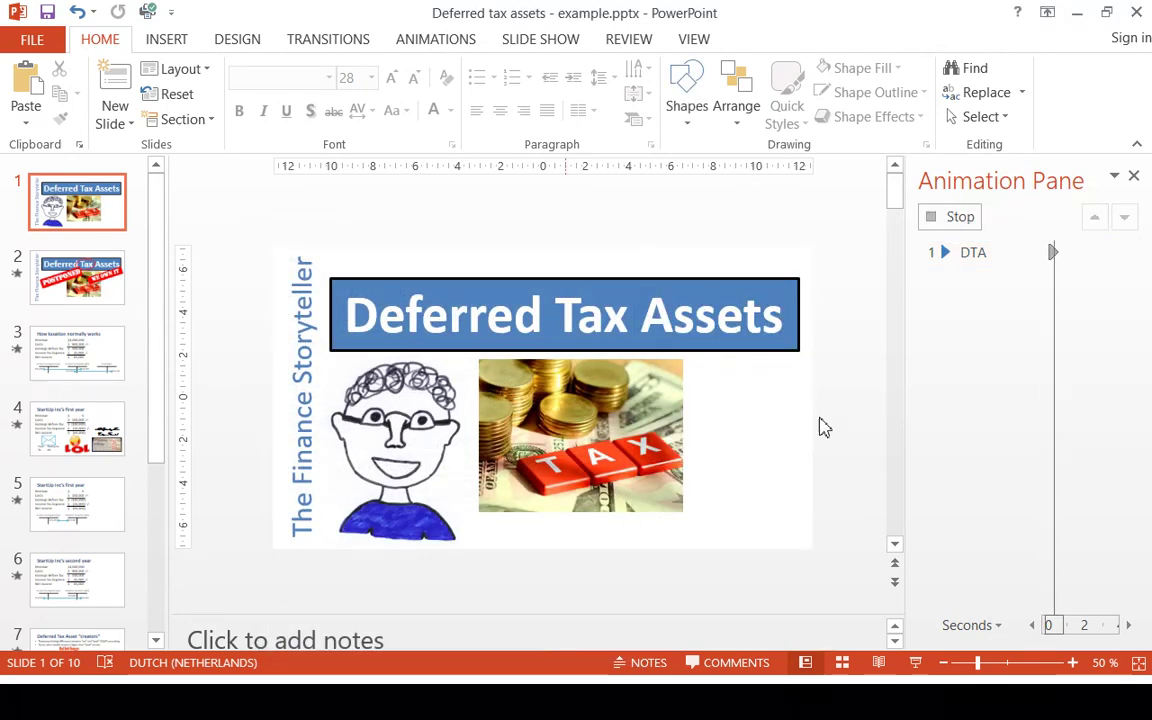
{"action": "left_click", "coordinate": [957, 219]}
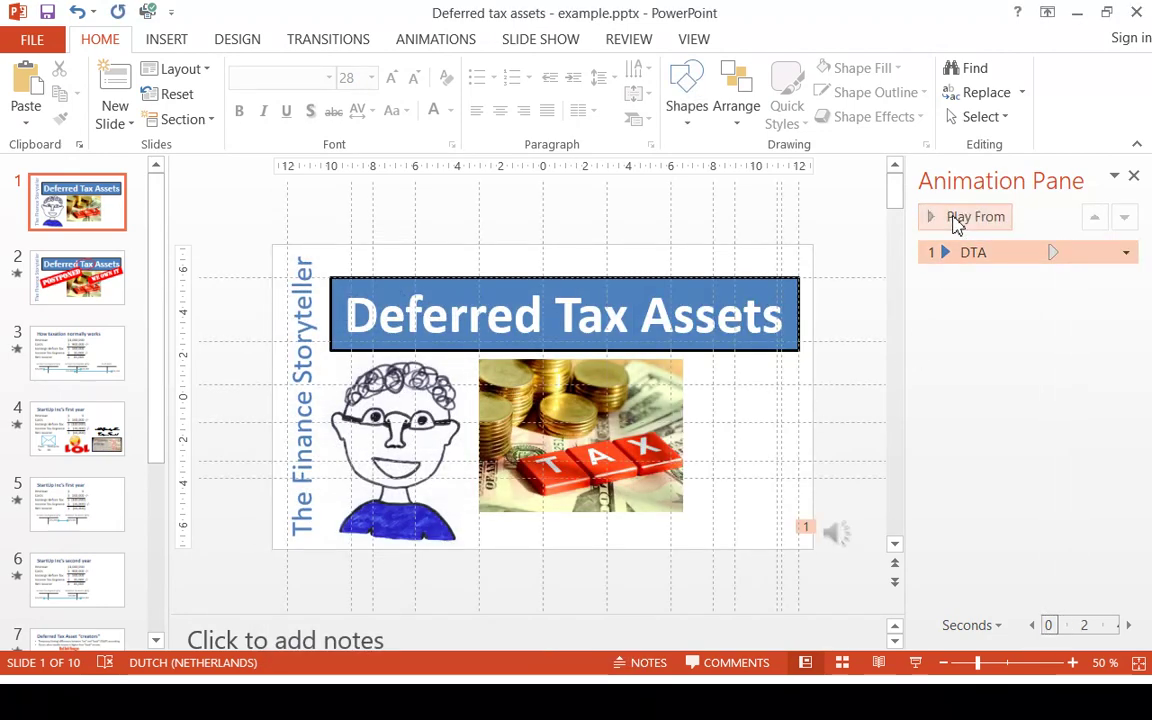
{"action": "key", "text": "alt+Tab"}
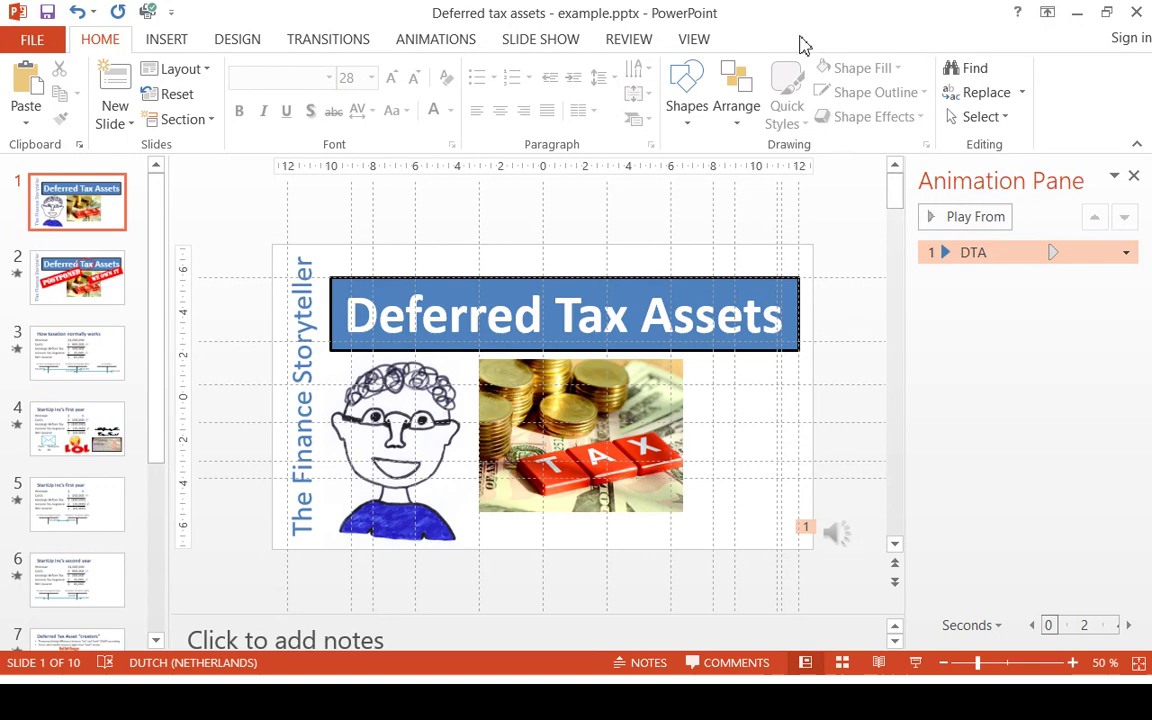
Step: Choose Record Slide Show from the beginning, then cancel the recording dialog
{"action": "left_click", "coordinate": [570, 42]}
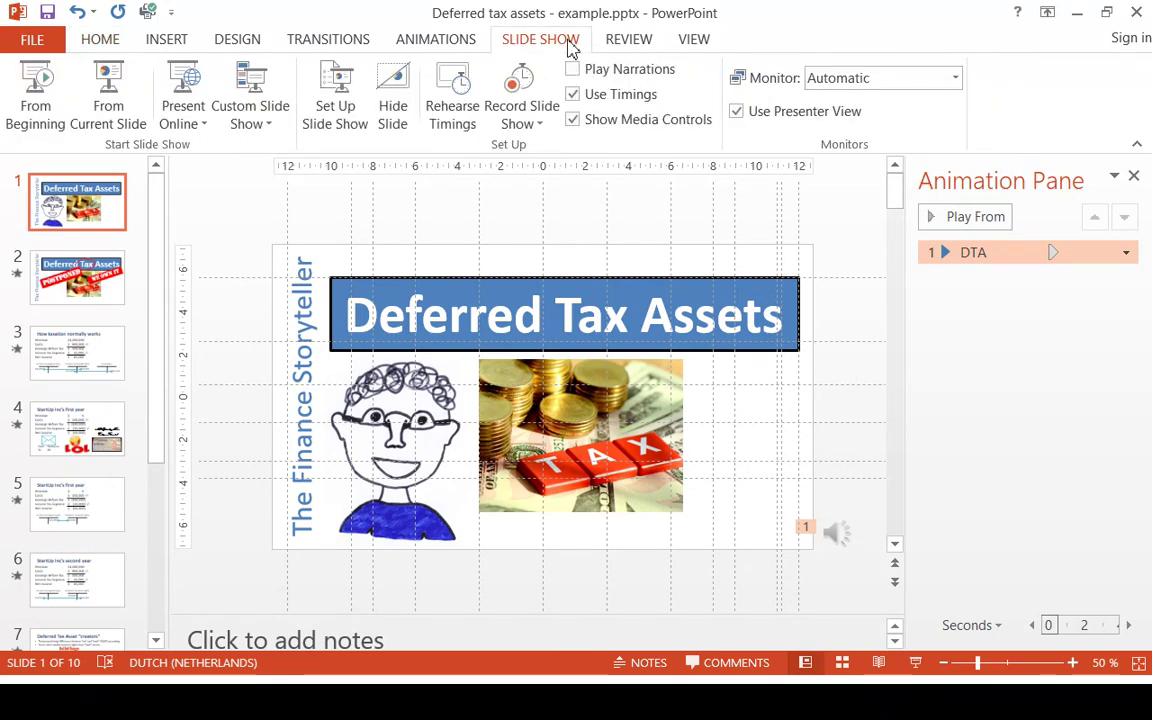
{"action": "left_click", "coordinate": [539, 124]}
{"action": "left_click", "coordinate": [540, 153]}
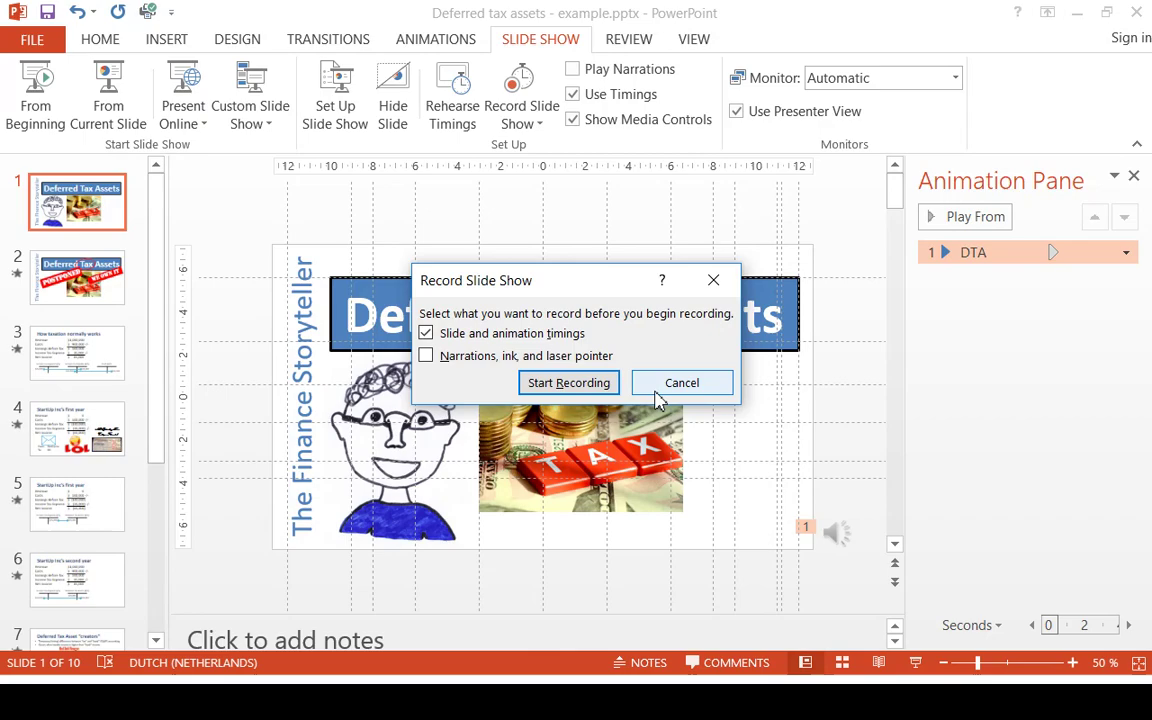
{"action": "left_click", "coordinate": [682, 383]}
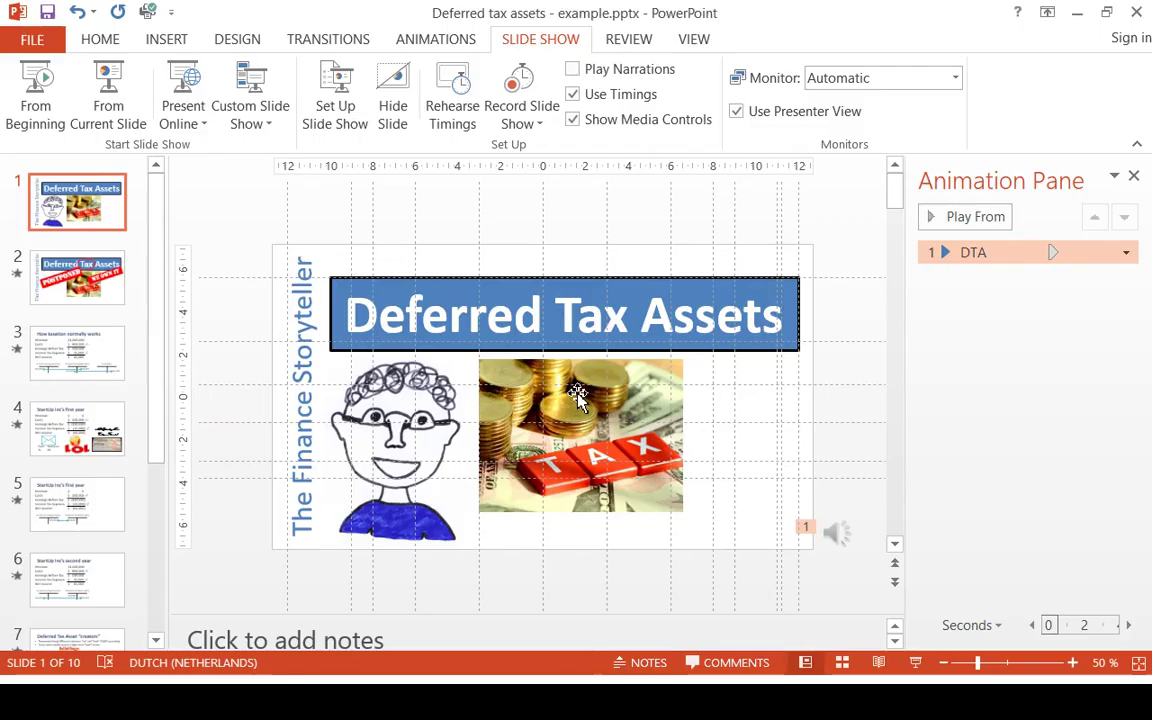
Step: Save just the current slide as a JPEG in the Finance Storyteller folder
{"action": "left_click", "coordinate": [40, 40]}
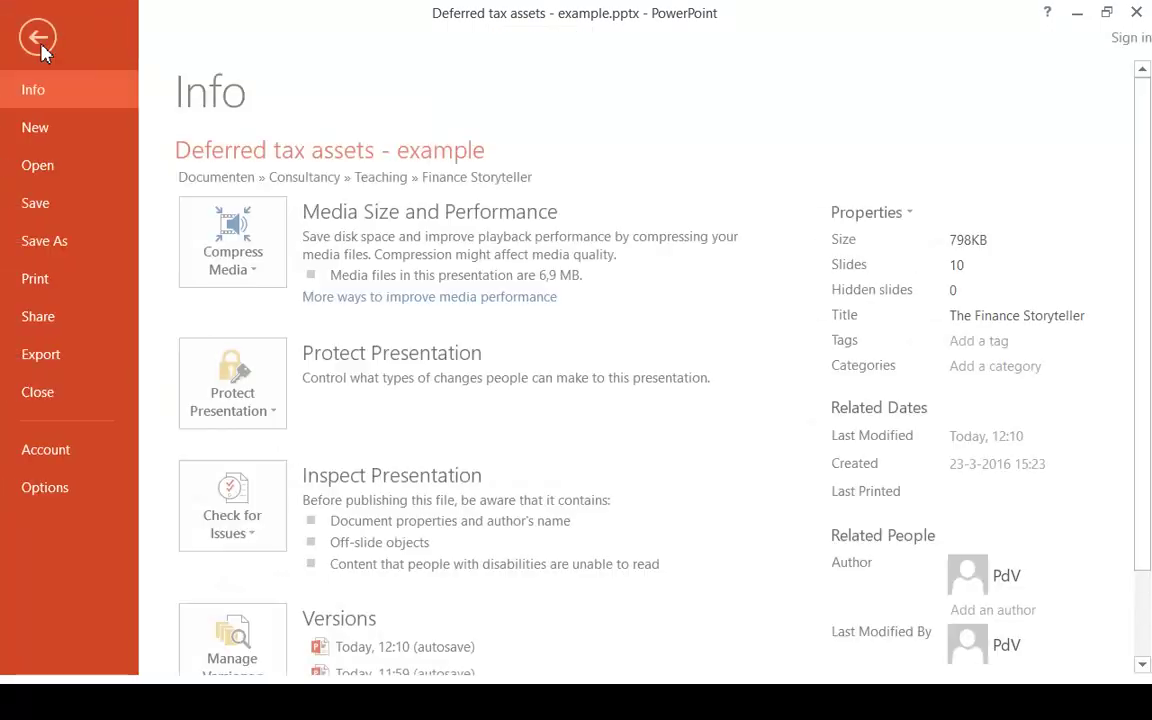
{"action": "left_click", "coordinate": [70, 240]}
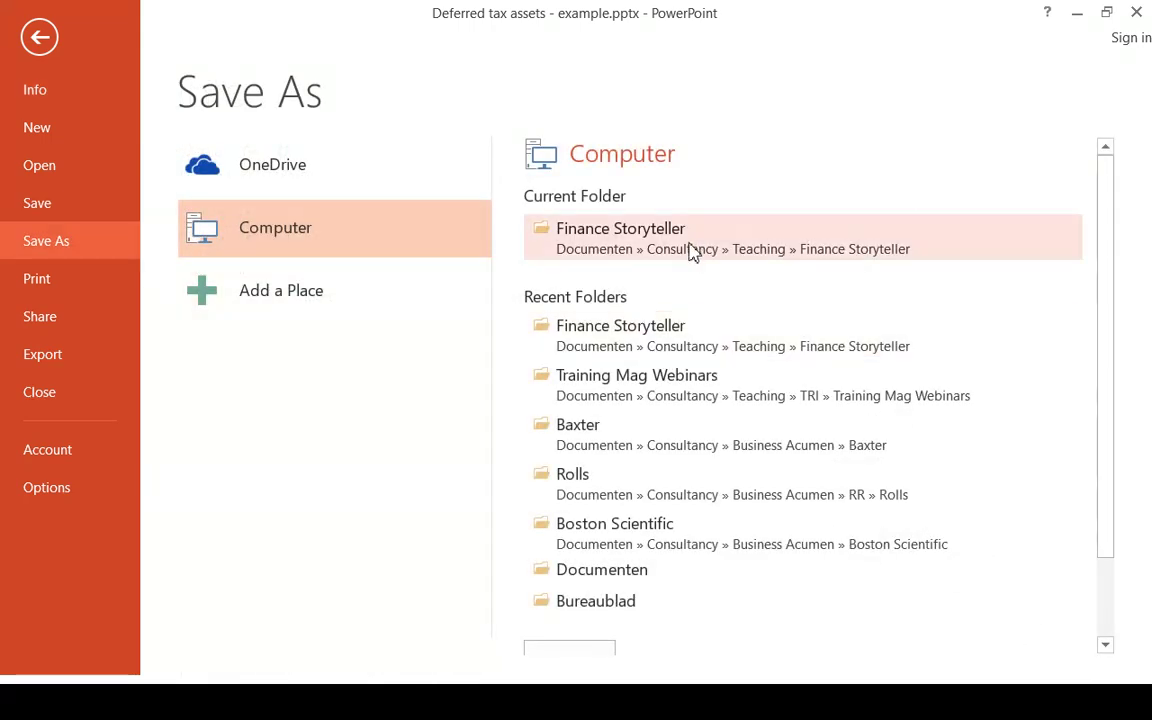
{"action": "left_click", "coordinate": [689, 249]}
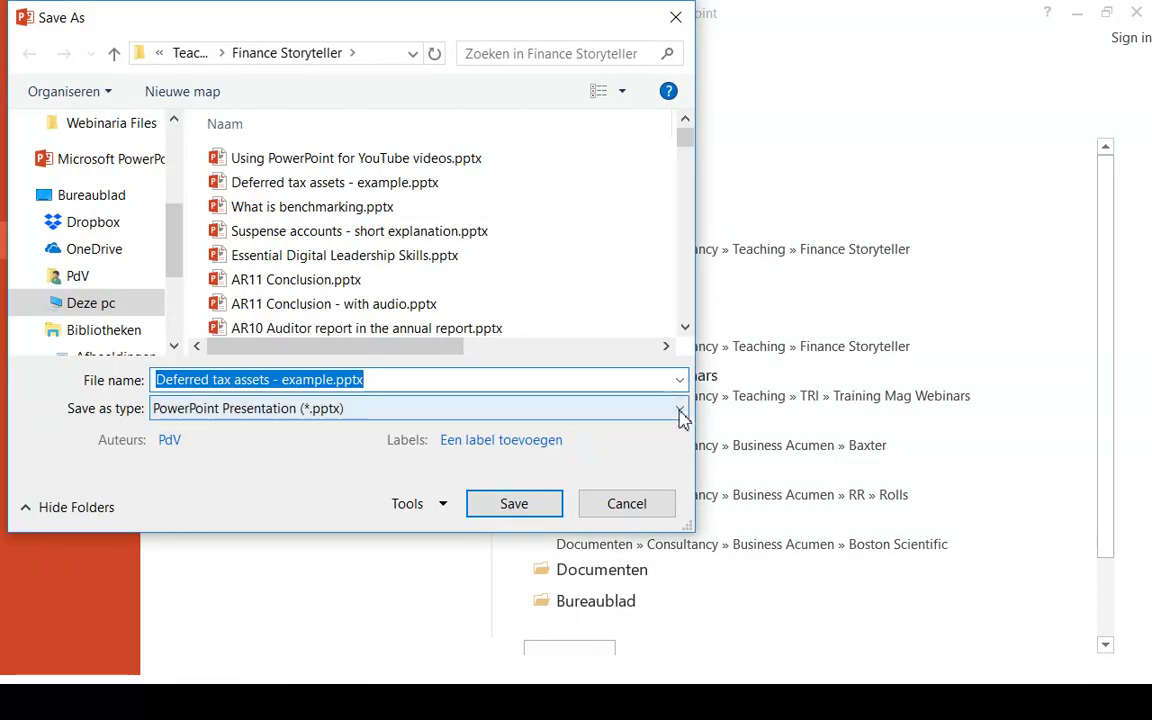
{"action": "left_click", "coordinate": [679, 412]}
{"action": "left_click", "coordinate": [617, 340]}
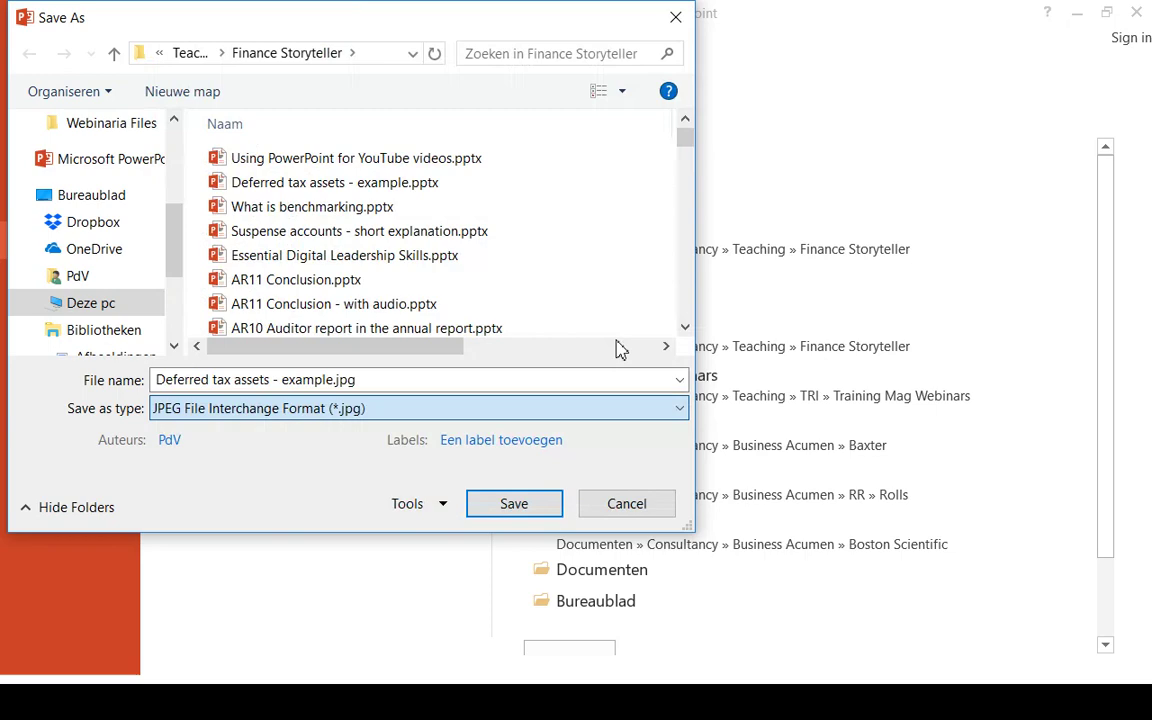
{"action": "left_click", "coordinate": [527, 505]}
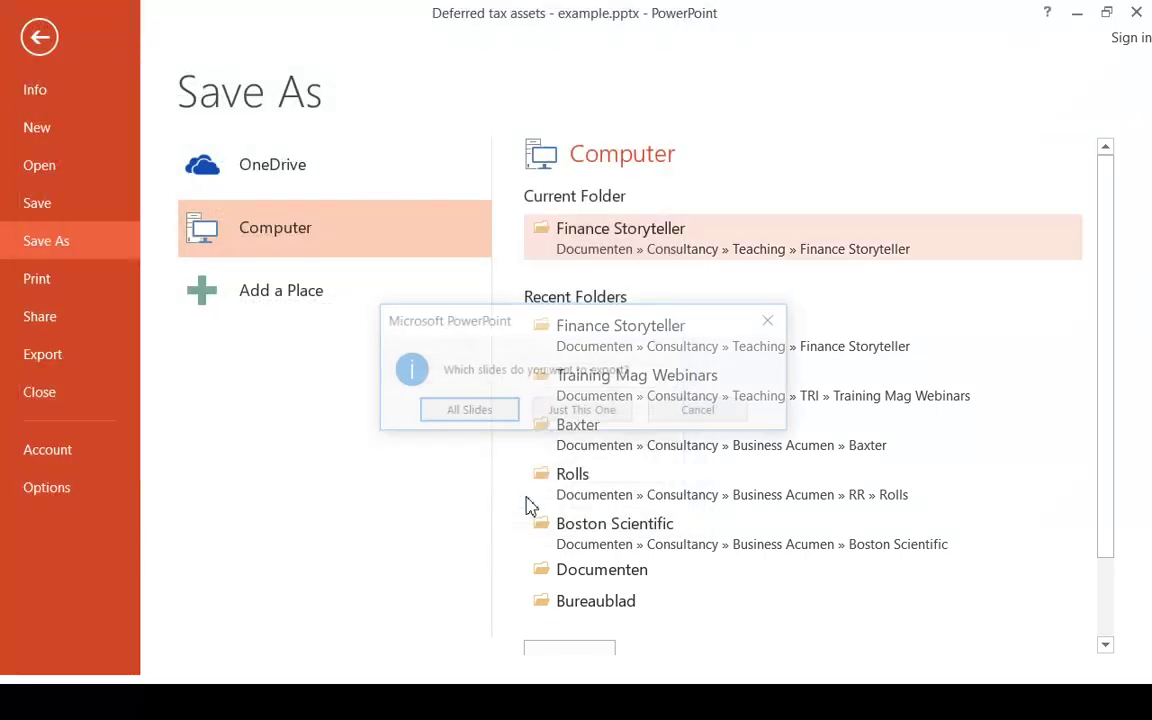
{"action": "left_click", "coordinate": [587, 415]}
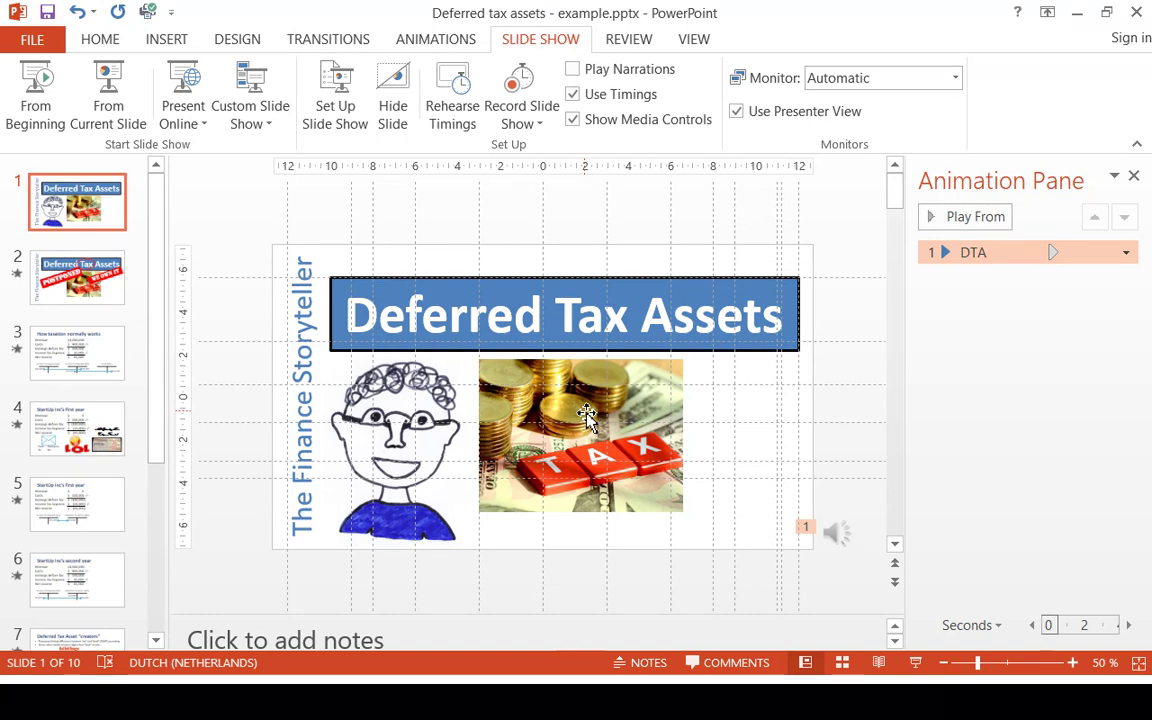
{"action": "key", "text": "alt+Tab"}
Step: Pick Windows Media Video (*.wmv) as the save type in Finance Storyteller, then cancel
{"action": "left_click", "coordinate": [45, 42]}
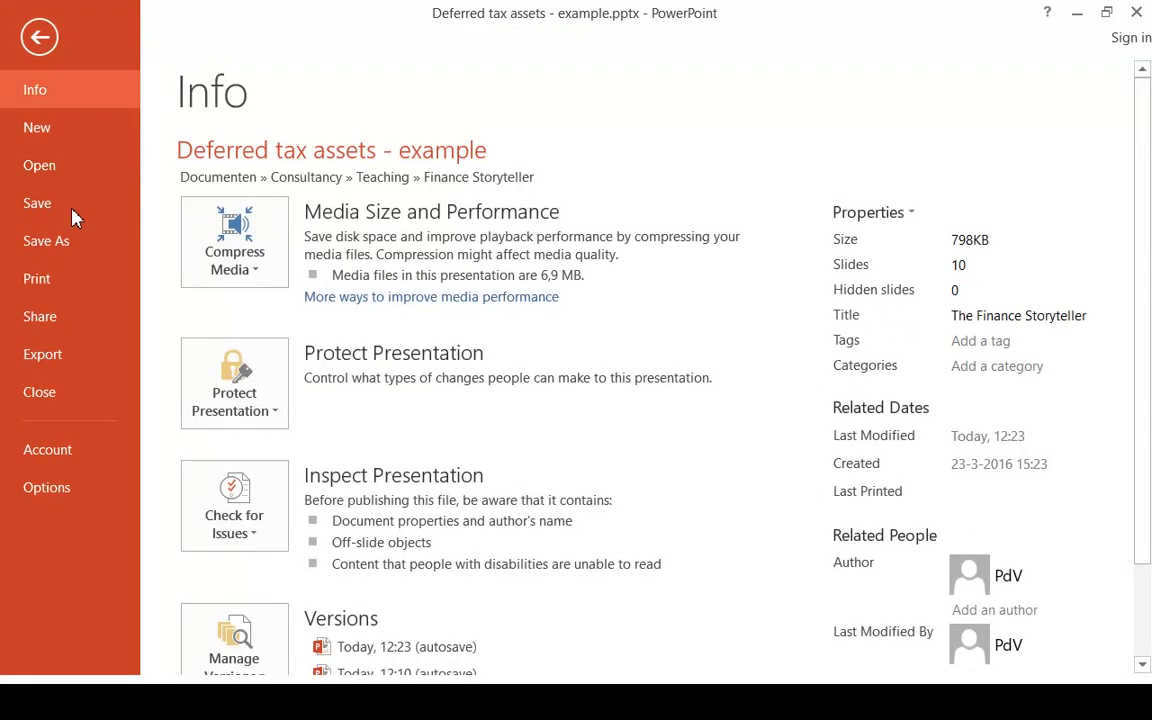
{"action": "left_click", "coordinate": [70, 240]}
{"action": "left_click", "coordinate": [830, 255]}
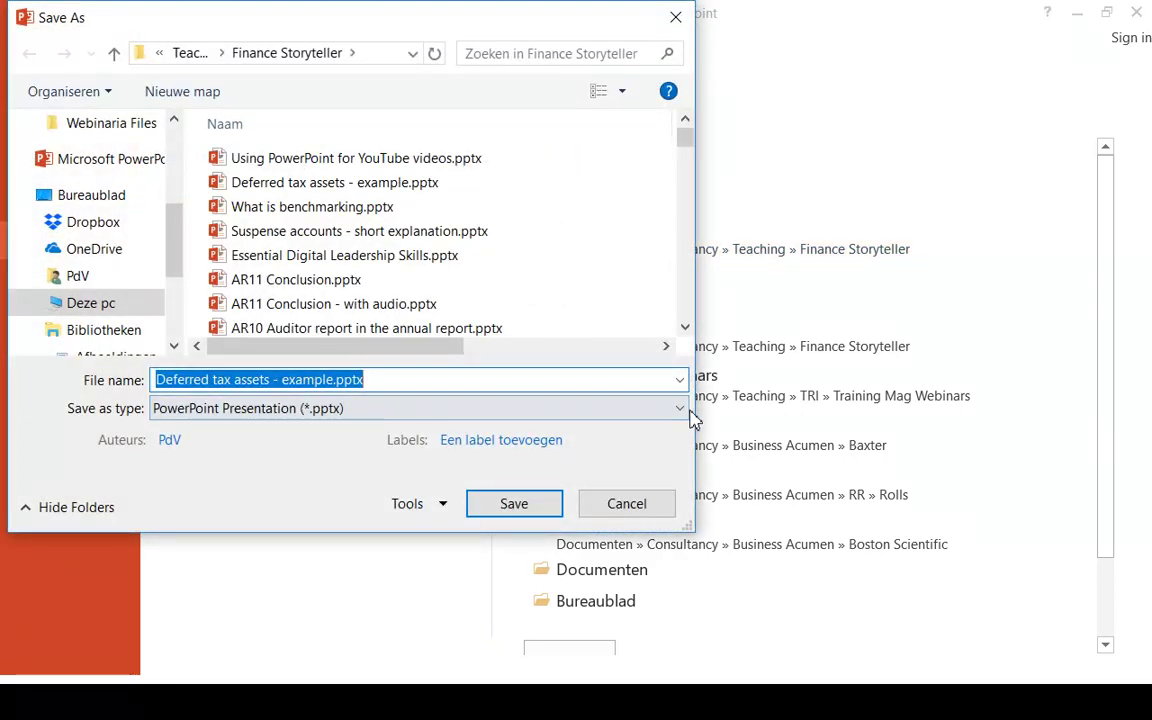
{"action": "left_click", "coordinate": [682, 410]}
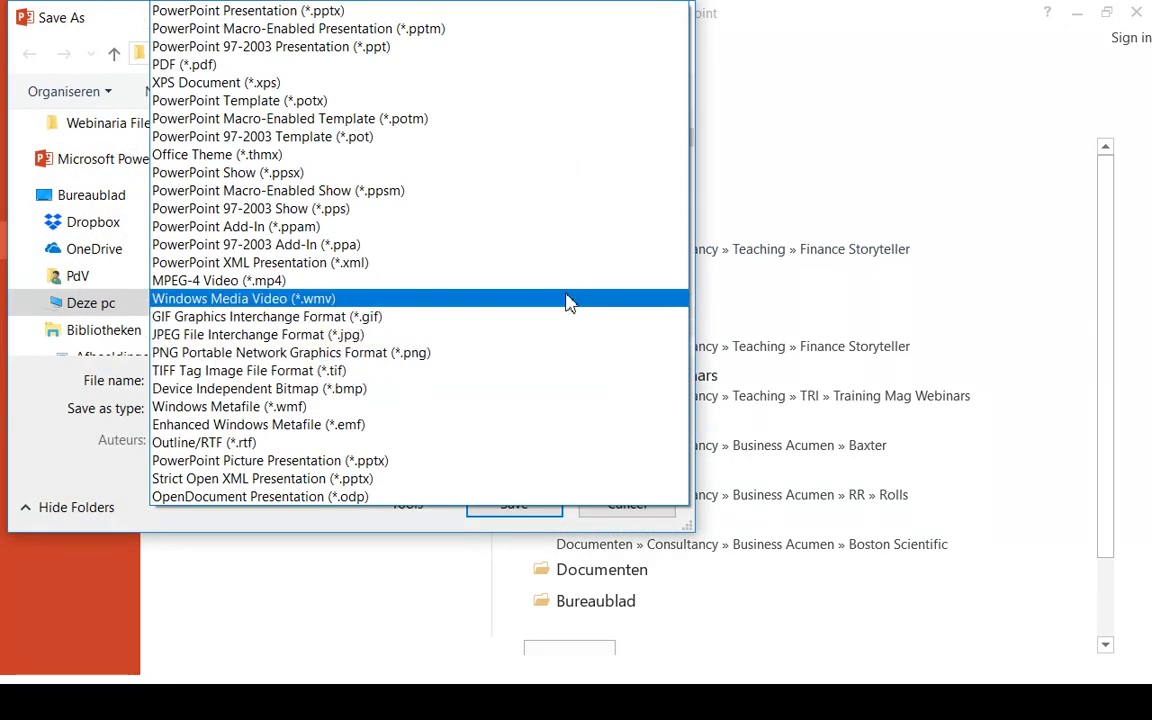
{"action": "left_click", "coordinate": [566, 302]}
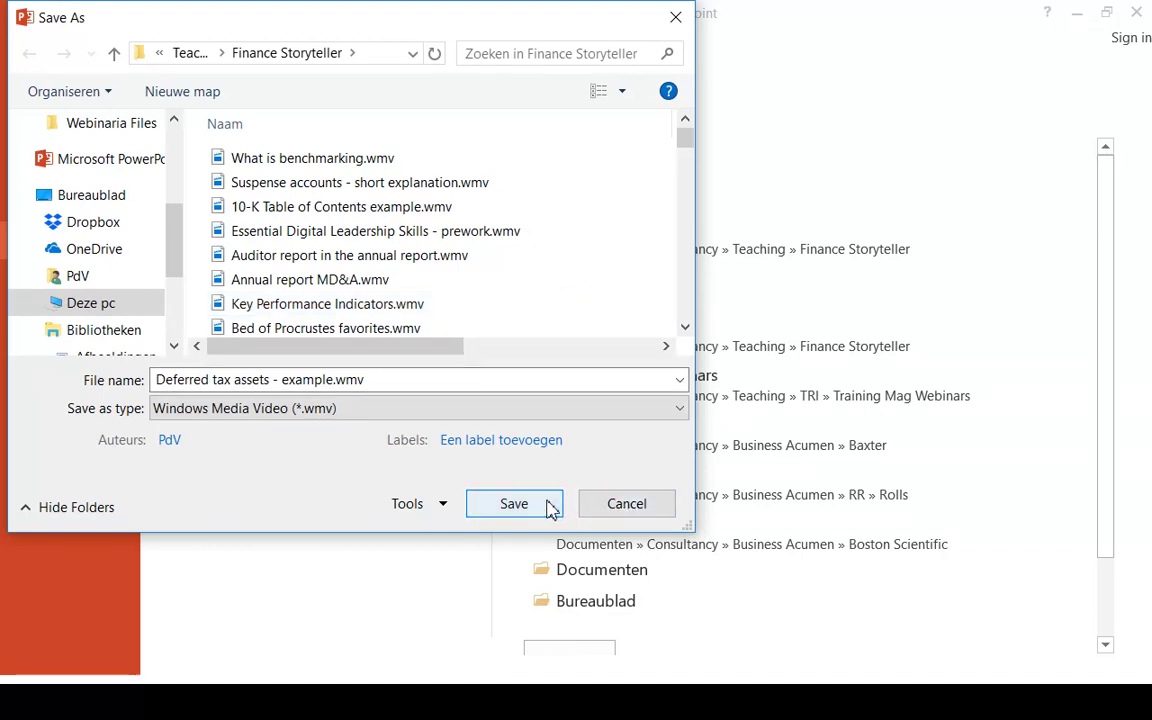
{"action": "left_click", "coordinate": [612, 508]}
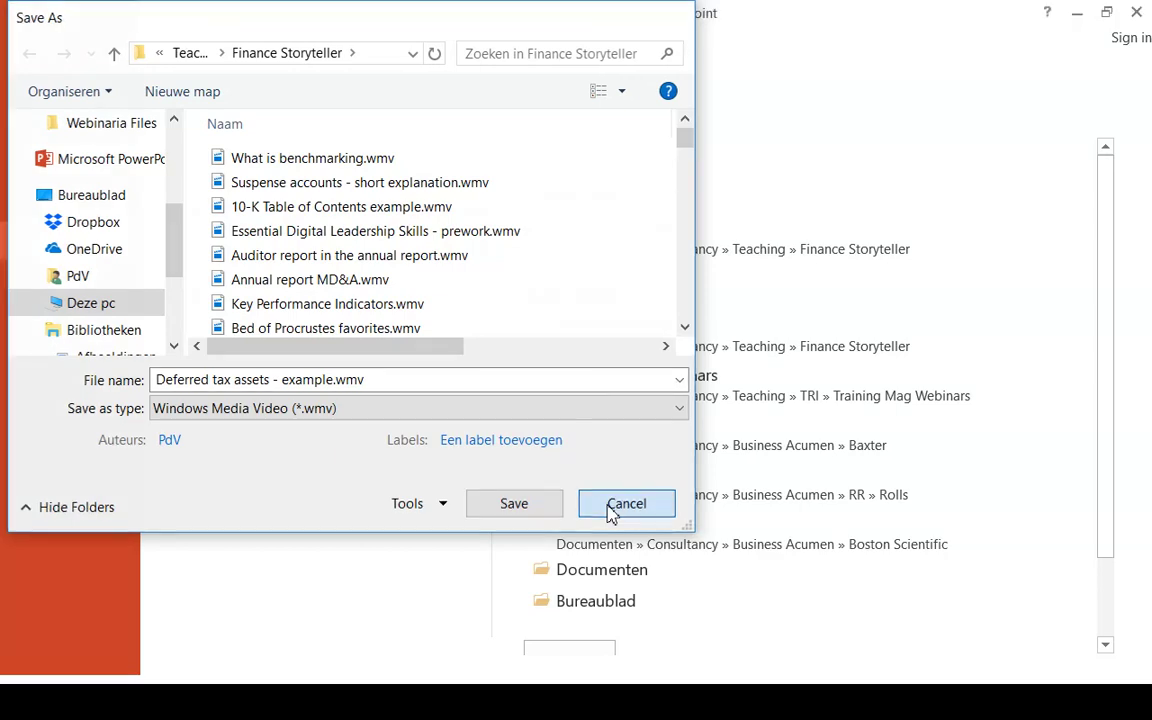
{"action": "key", "text": "alt+Tab"}
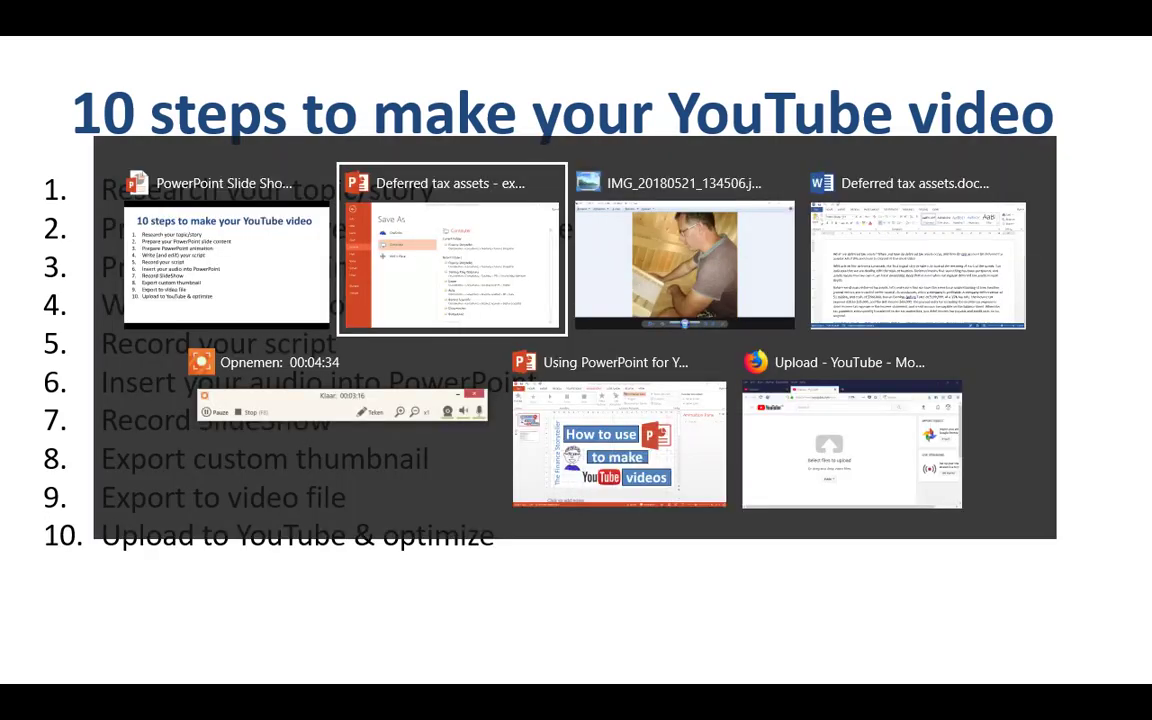
{"action": "key", "text": "alt+Tab"}
{"action": "key", "text": "alt+Tab"}
{"action": "key", "text": "alt+Tab"}
{"action": "key", "text": "alt+Tab"}
{"action": "key", "text": "alt+Tab"}
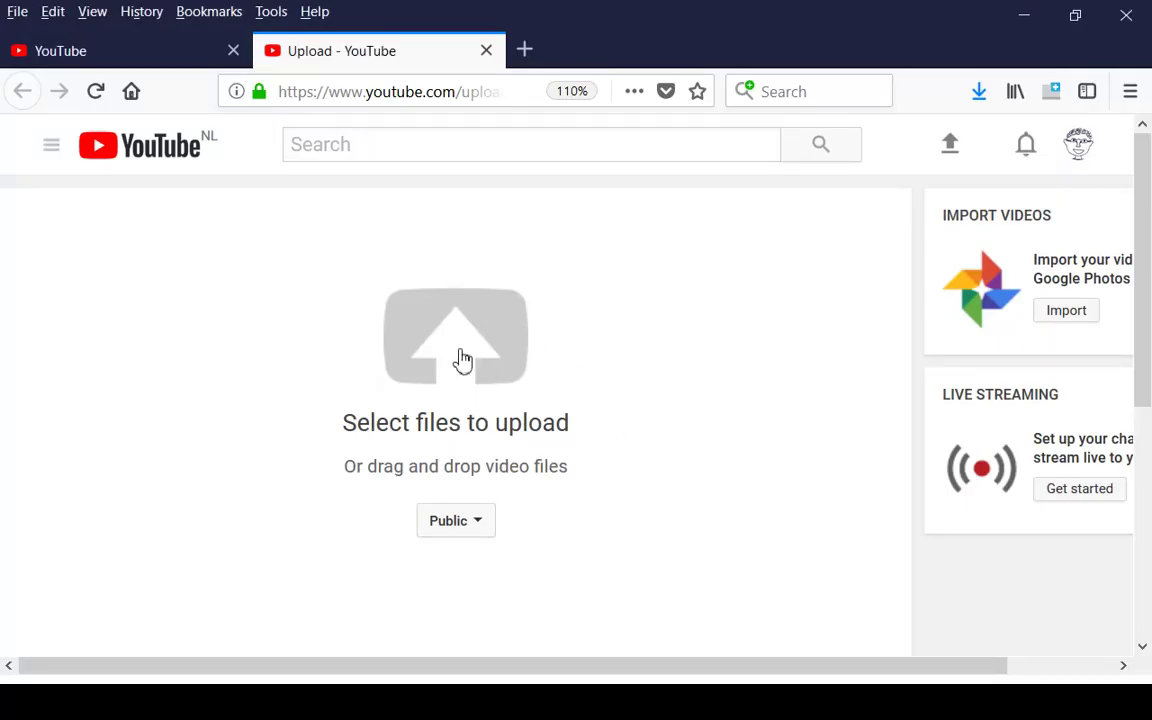
Step: Bring up the YouTube Studio edit page for 'Deferred tax assets (simple explanation!)' and scroll to Basic info
{"action": "left_click", "coordinate": [155, 62]}
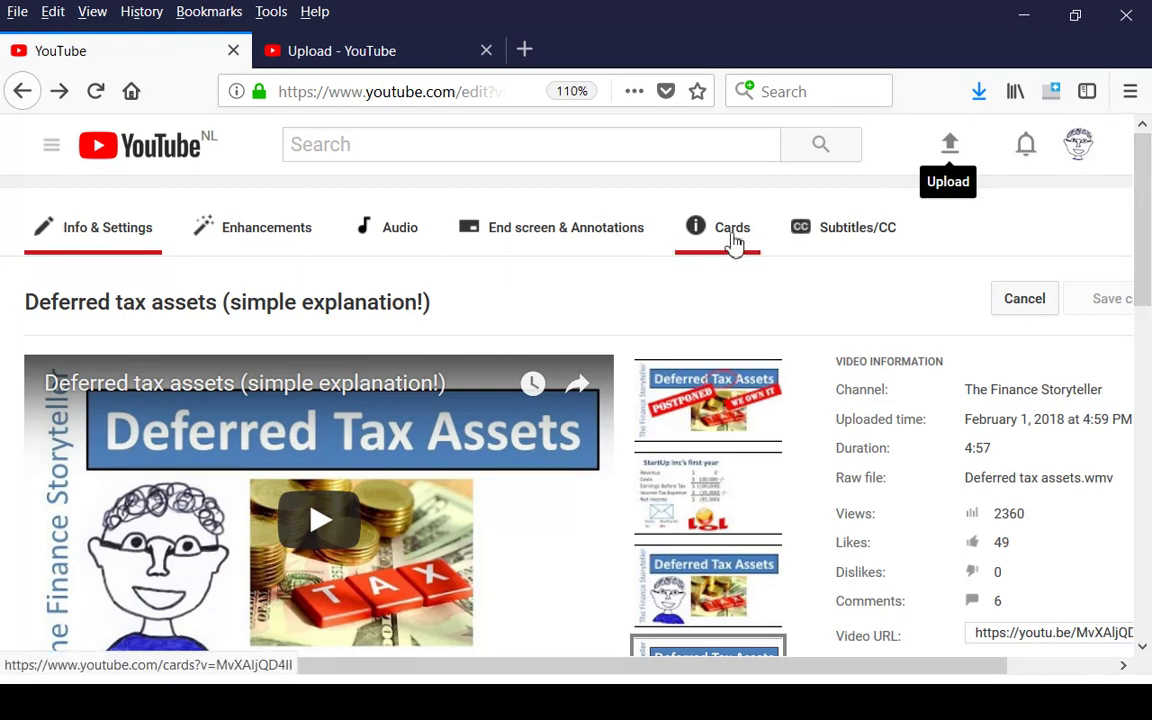
{"action": "left_click_drag", "start_coordinate": [1143, 243], "coordinate": [1150, 455]}
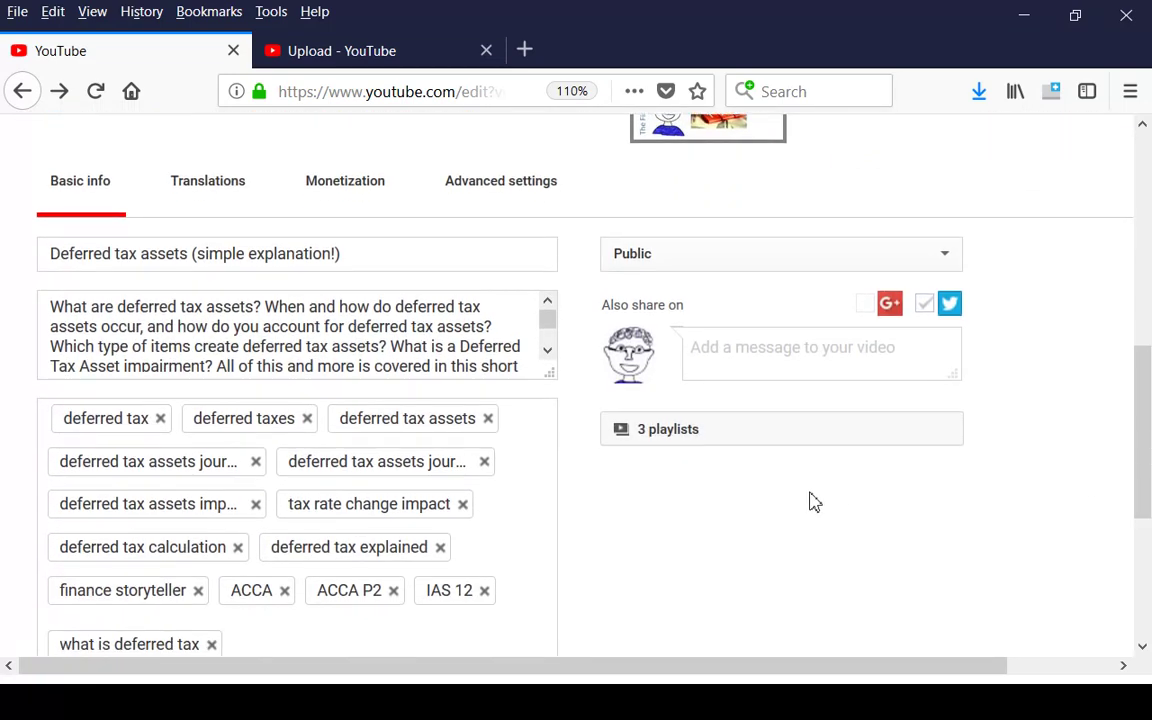